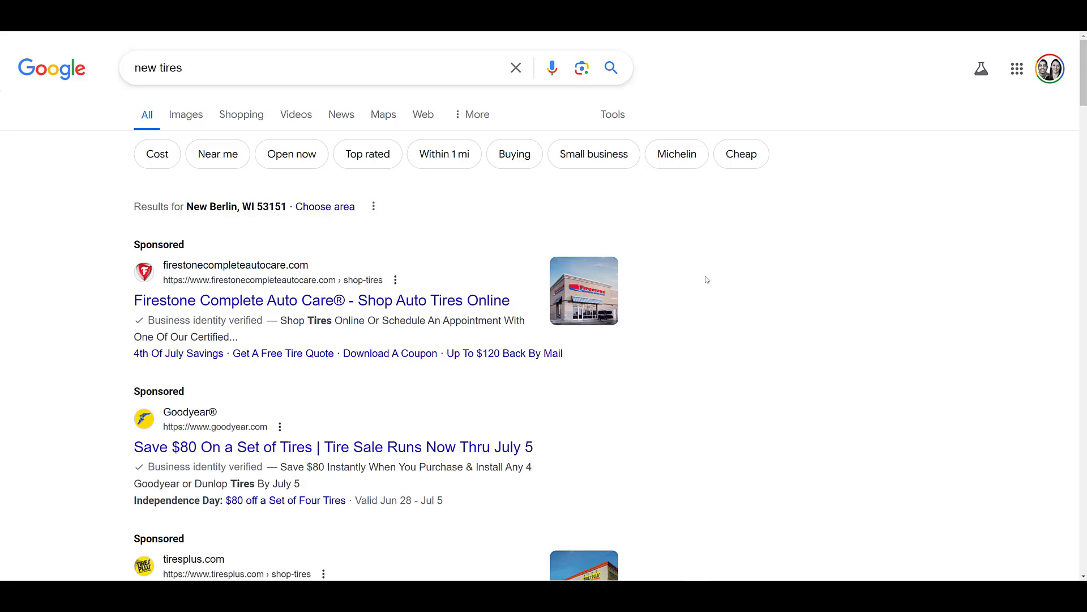
Step: Scroll the tire ad search results and zoom the page in with Ctrl+Plus
{"action": "scroll", "coordinate": [751, 294], "scroll_direction": "down", "scroll_amount": 3}
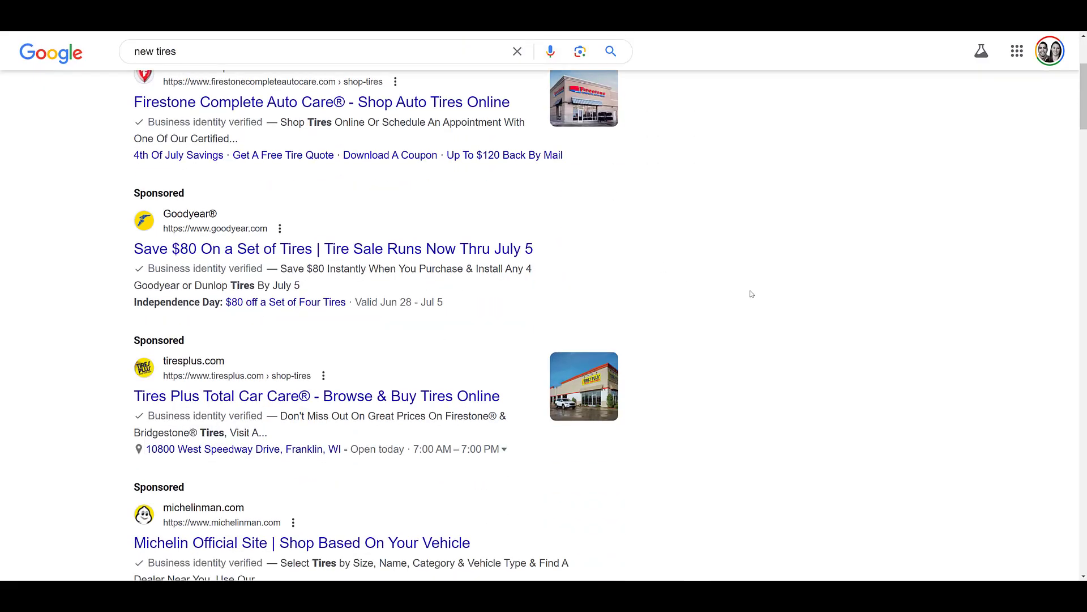
{"action": "key", "text": "ctrl+plus"}
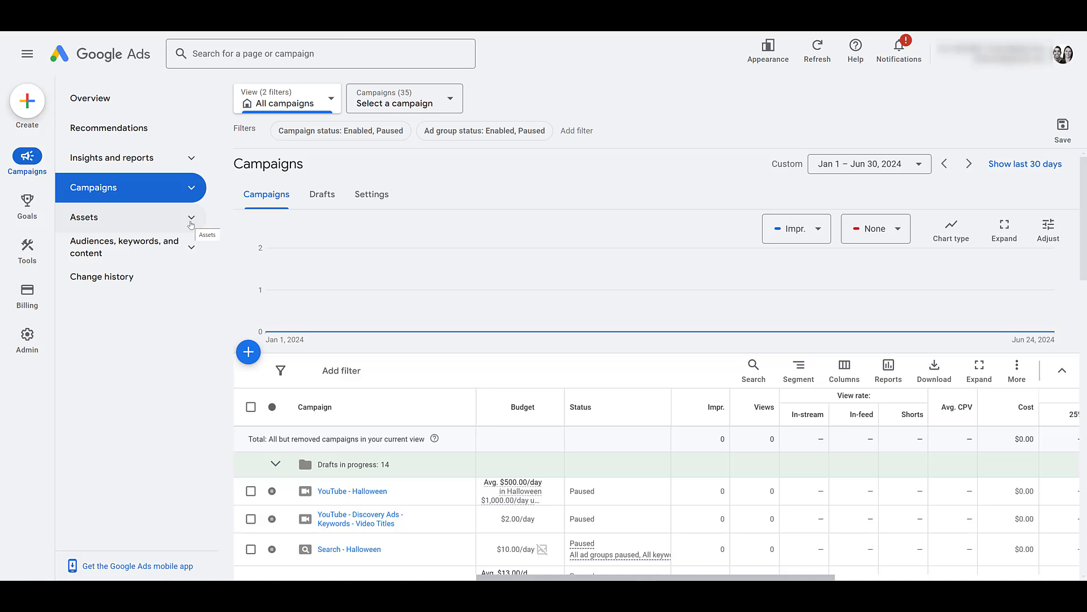
Step: Open Assets from the left menu and filter the list to Promotion assets
{"action": "left_click", "coordinate": [191, 223]}
{"action": "left_click", "coordinate": [176, 253]}
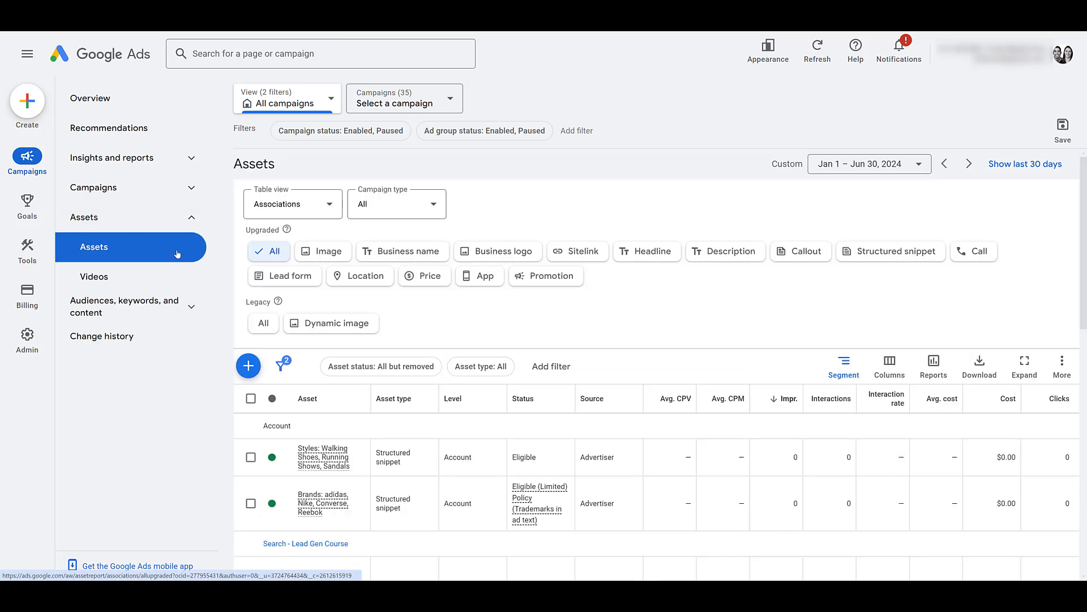
{"action": "left_click", "coordinate": [551, 276]}
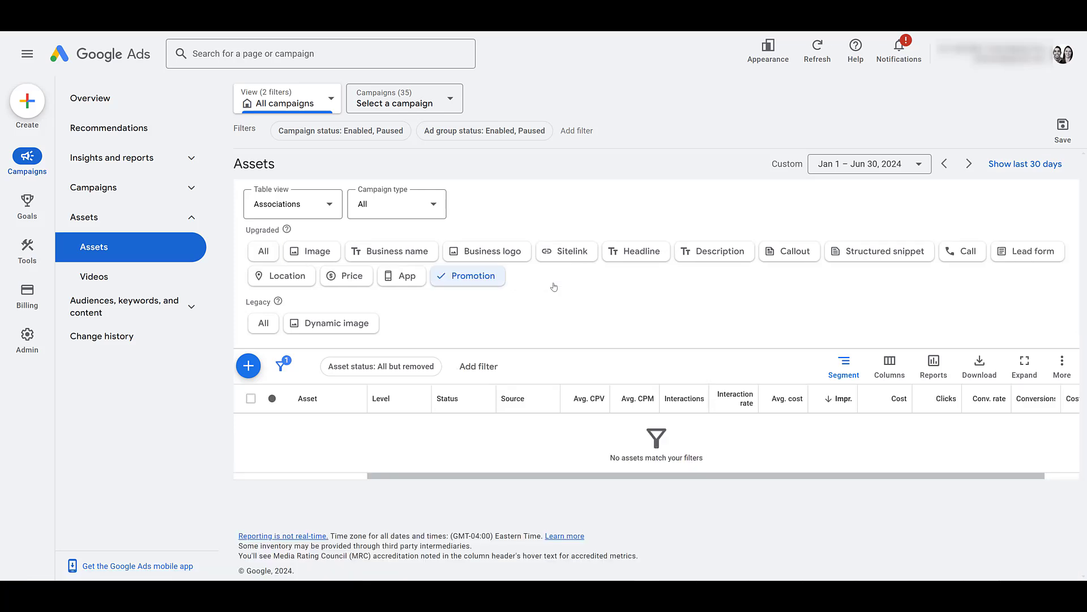
Step: Start a new promotion asset and choose Account in the Add to options
{"action": "left_click", "coordinate": [248, 366]}
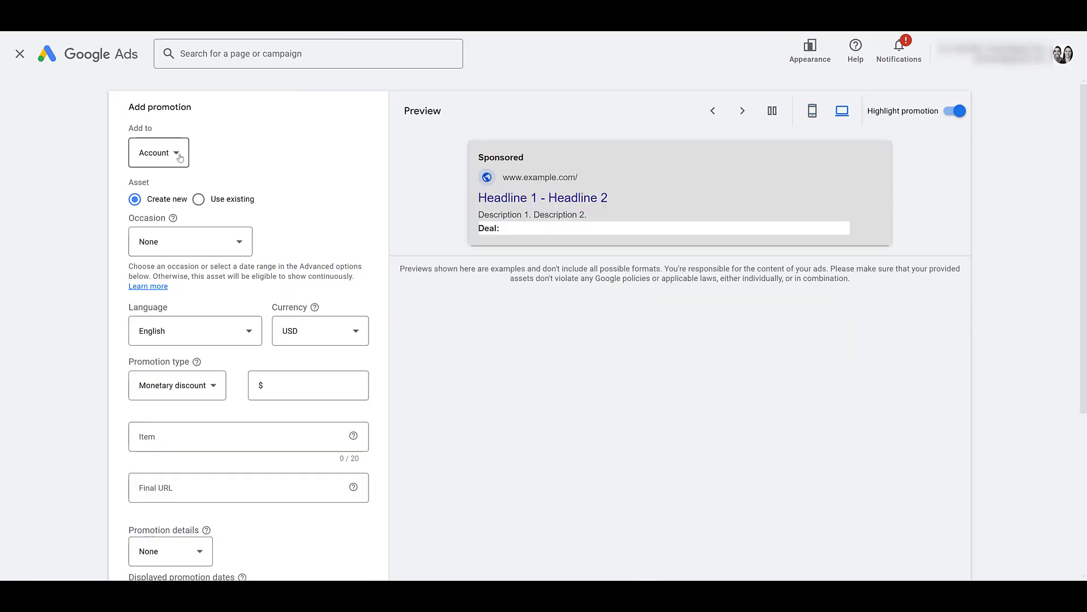
{"action": "left_click", "coordinate": [180, 157]}
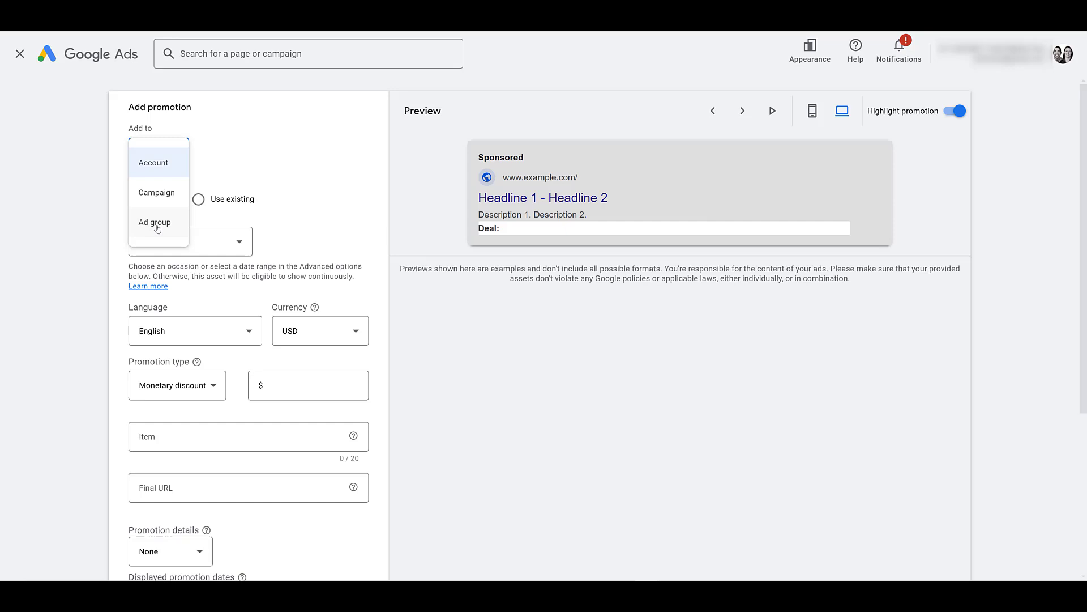
{"action": "left_click", "coordinate": [171, 172]}
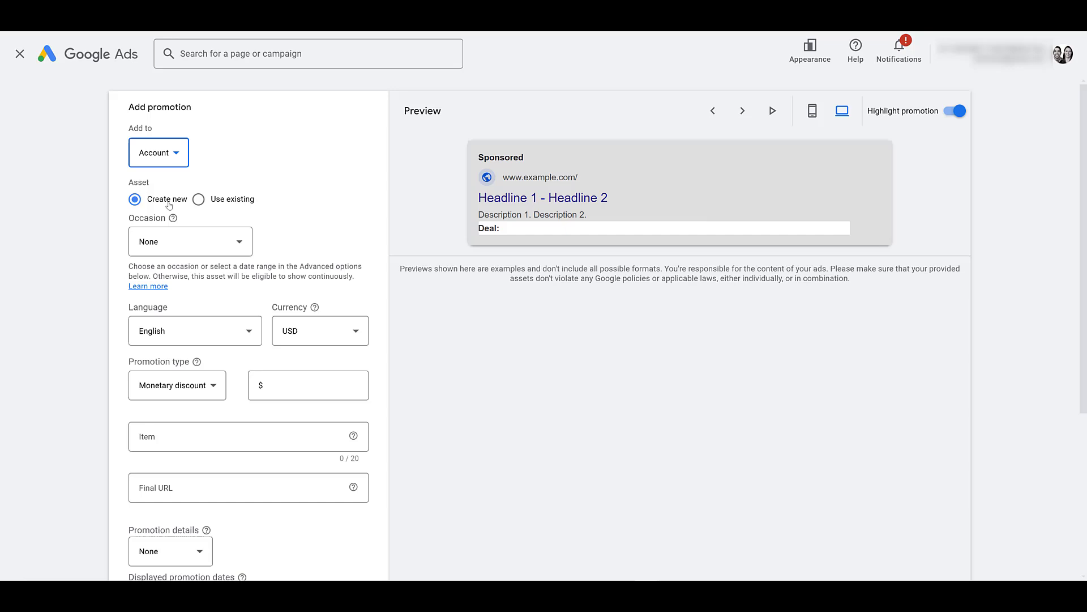
{"action": "left_click", "coordinate": [240, 243]}
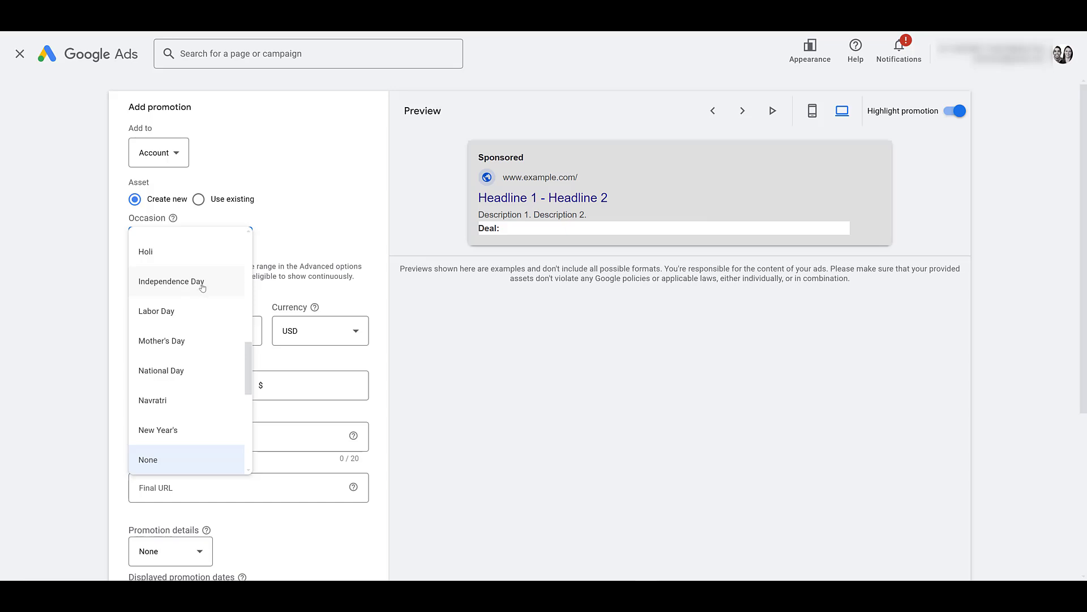
{"action": "scroll", "coordinate": [202, 288], "scroll_direction": "up", "scroll_amount": 5}
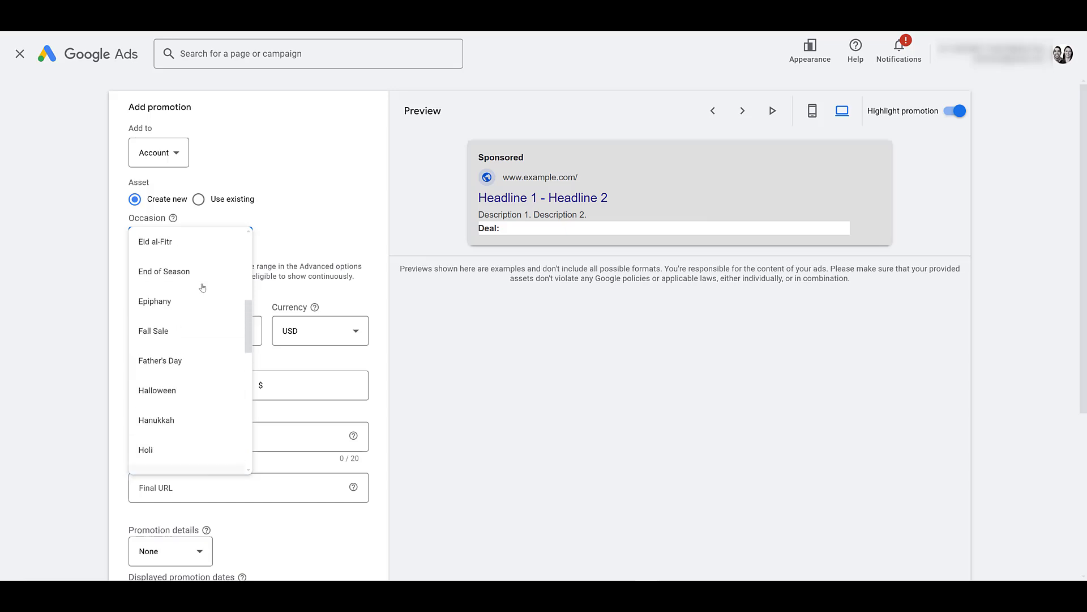
{"action": "scroll", "coordinate": [202, 288], "scroll_direction": "up", "scroll_amount": 4}
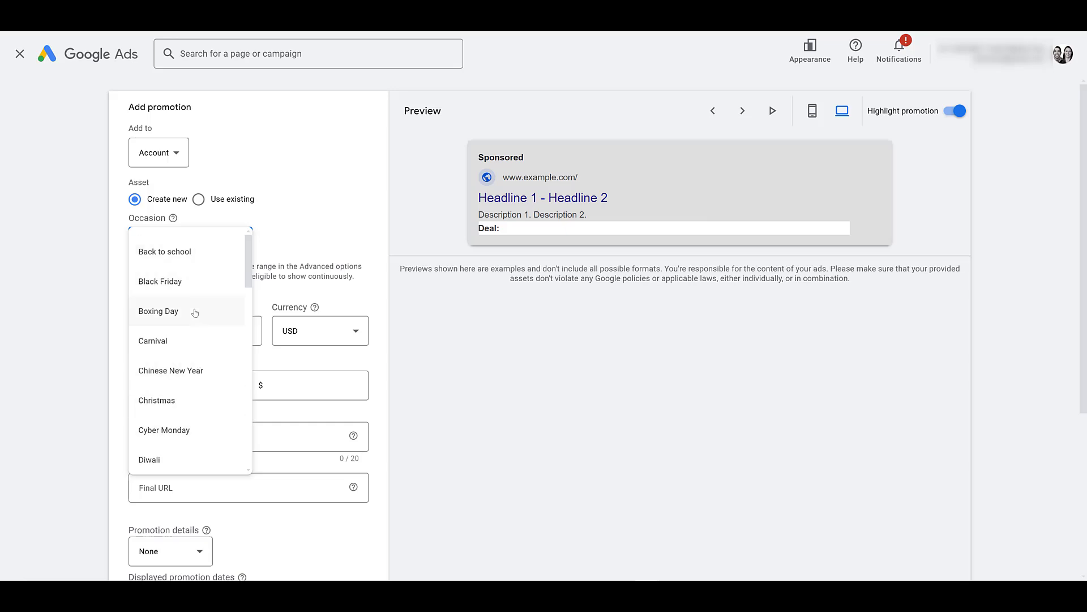
{"action": "scroll", "coordinate": [195, 313], "scroll_direction": "down", "scroll_amount": 5}
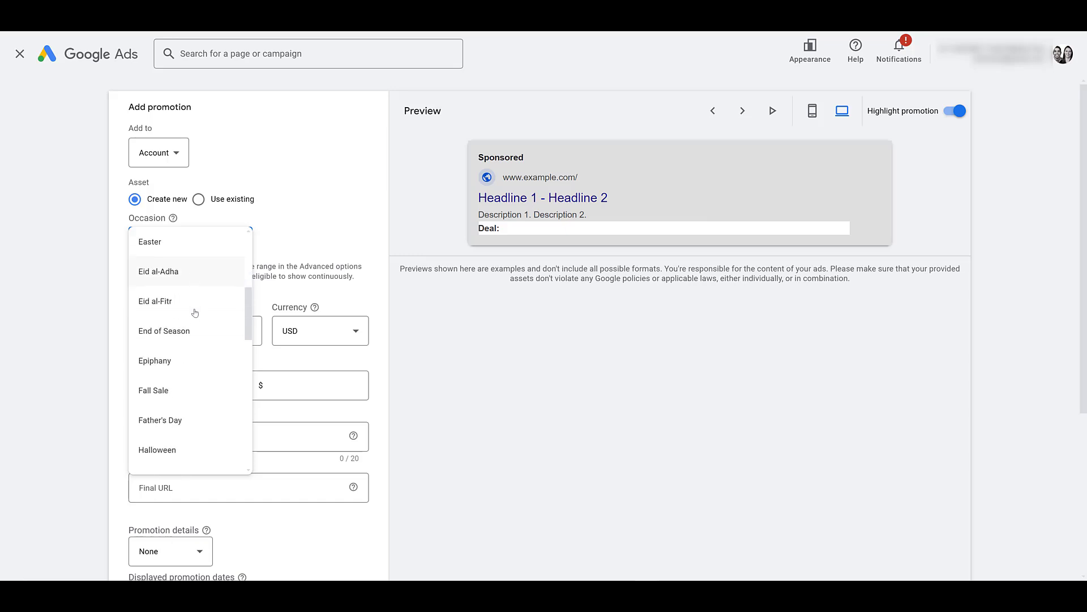
{"action": "scroll", "coordinate": [195, 313], "scroll_direction": "down", "scroll_amount": 5}
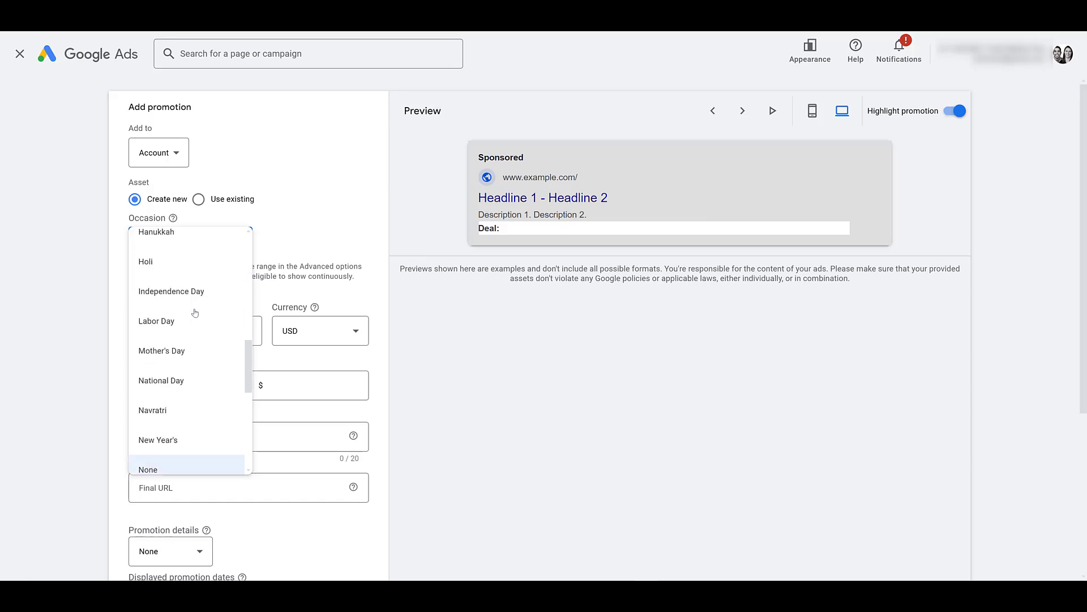
{"action": "scroll", "coordinate": [195, 313], "scroll_direction": "down", "scroll_amount": 5}
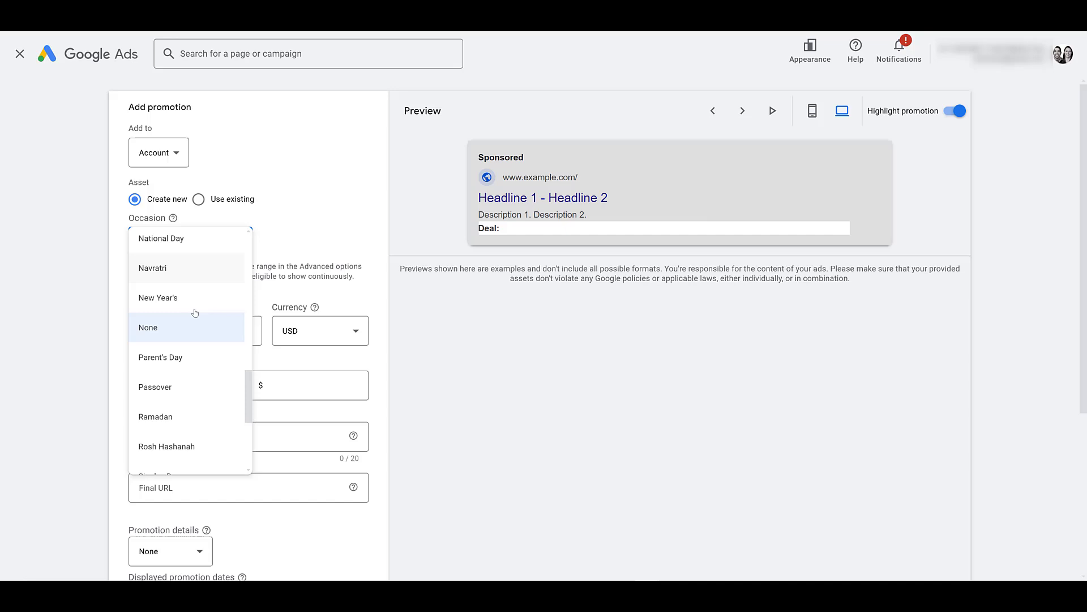
{"action": "scroll", "coordinate": [195, 312], "scroll_direction": "down", "scroll_amount": 5}
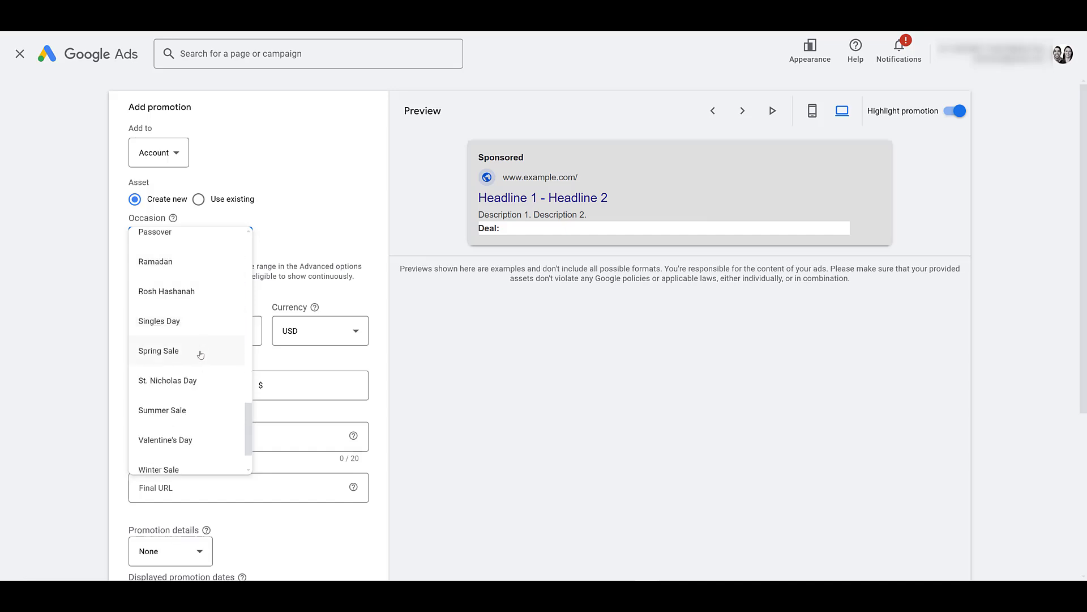
{"action": "scroll", "coordinate": [199, 354], "scroll_direction": "down", "scroll_amount": 1}
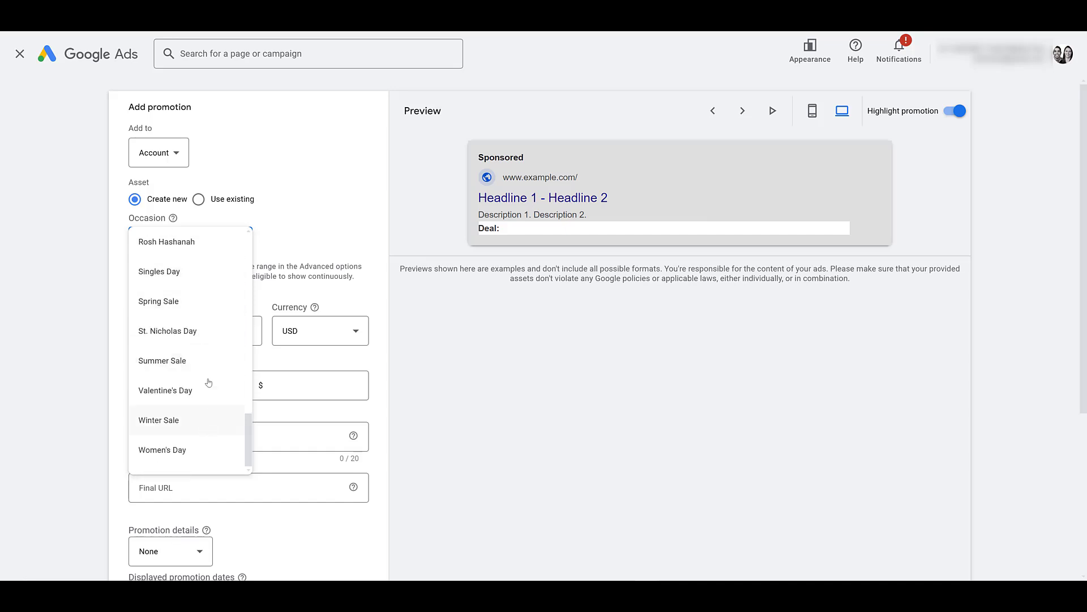
{"action": "scroll", "coordinate": [209, 379], "scroll_direction": "up", "scroll_amount": 5}
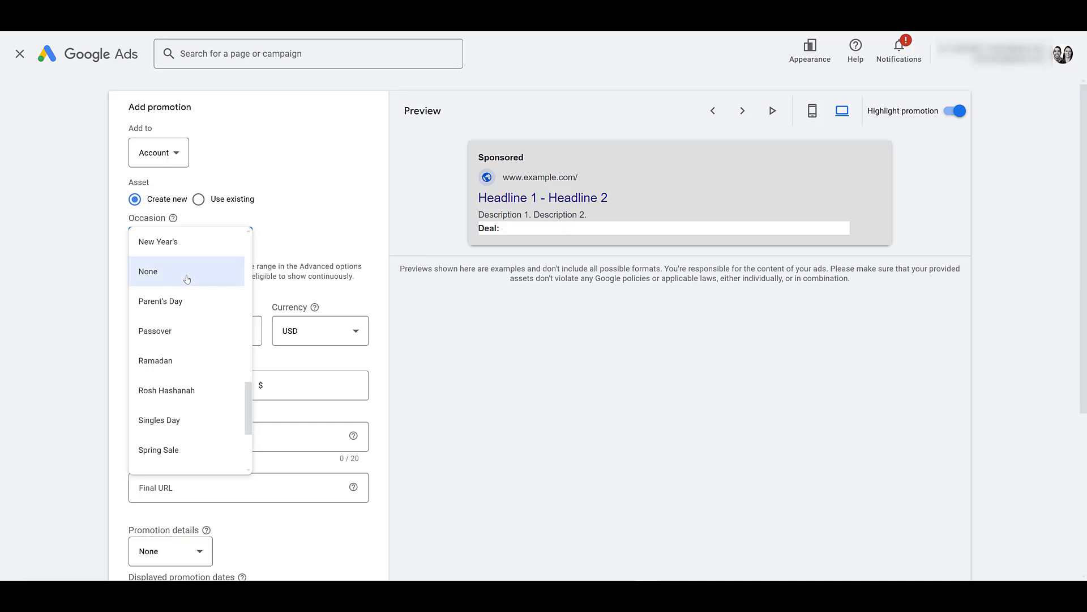
{"action": "left_click", "coordinate": [187, 279]}
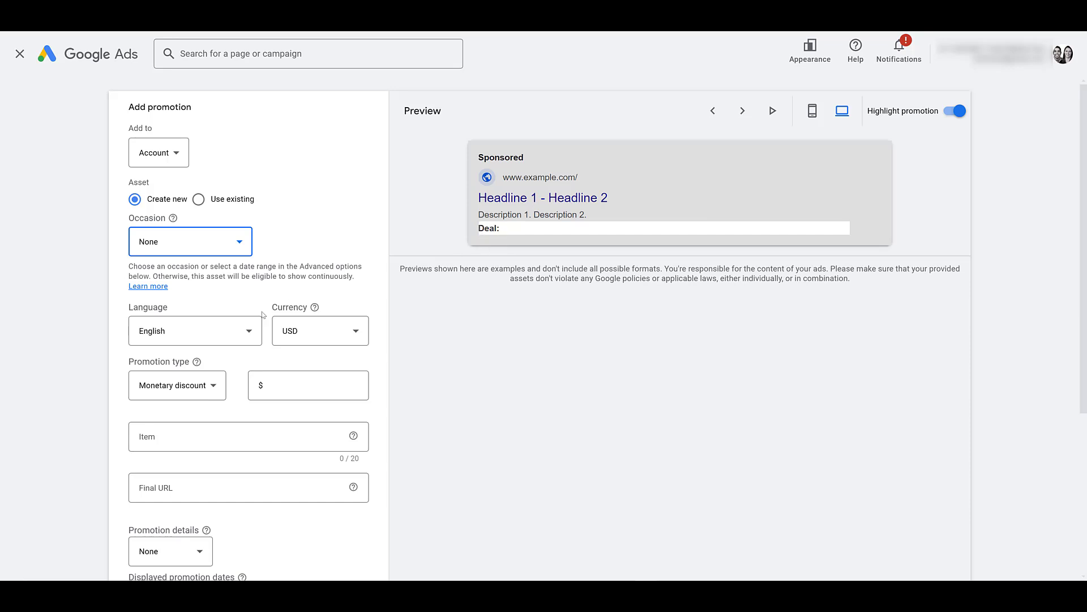
{"action": "left_click", "coordinate": [234, 334]}
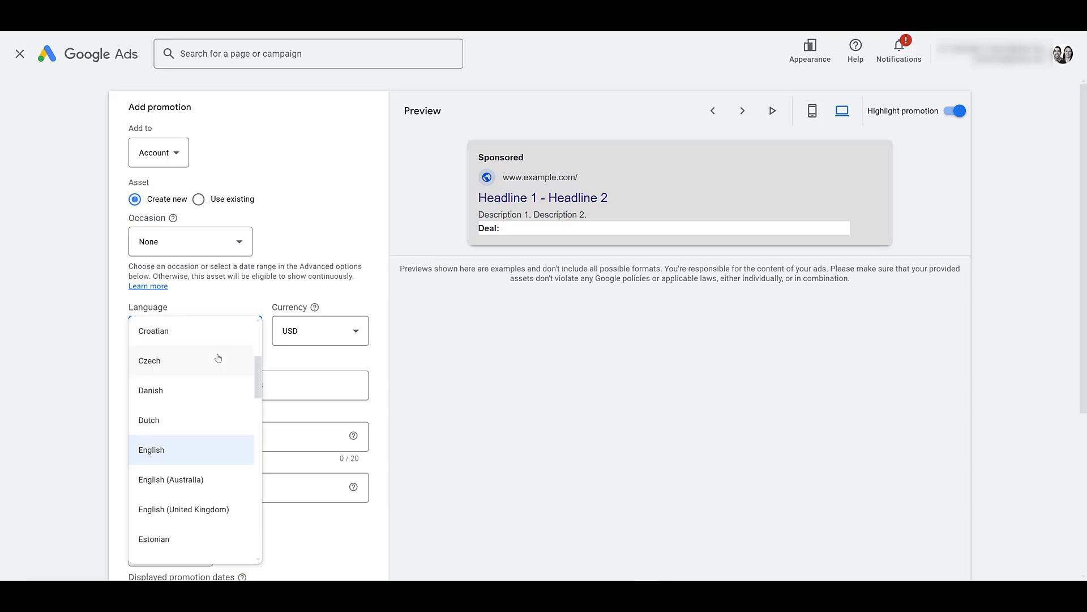
{"action": "scroll", "coordinate": [218, 358], "scroll_direction": "down", "scroll_amount": 2}
{"action": "scroll", "coordinate": [218, 358], "scroll_direction": "up", "scroll_amount": 4}
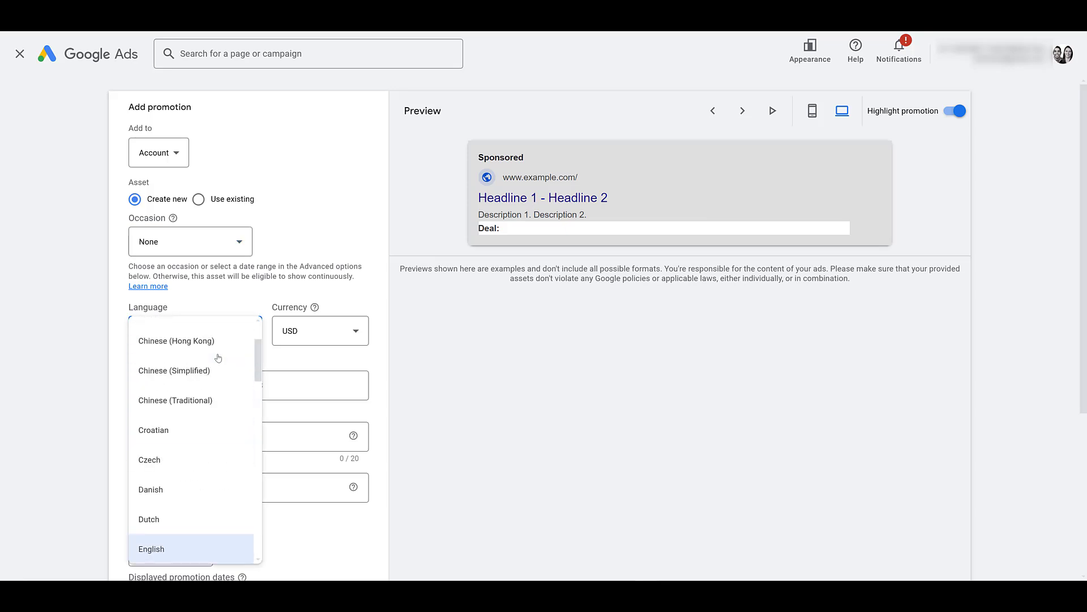
{"action": "left_click", "coordinate": [343, 329]}
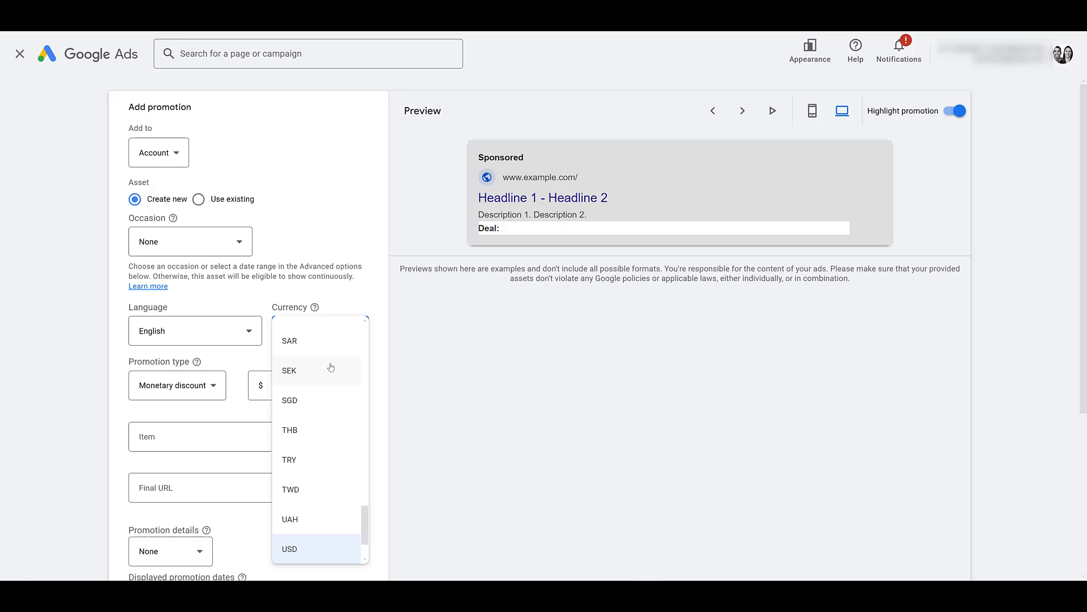
{"action": "scroll", "coordinate": [331, 367], "scroll_direction": "up", "scroll_amount": 1}
{"action": "scroll", "coordinate": [331, 367], "scroll_direction": "up", "scroll_amount": 4}
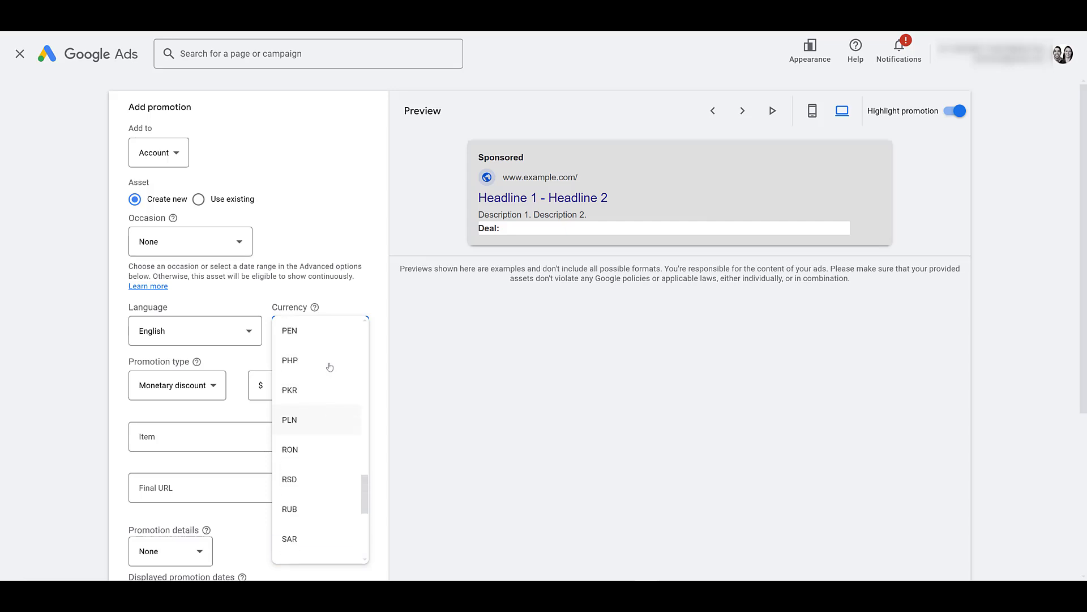
{"action": "left_click", "coordinate": [58, 349]}
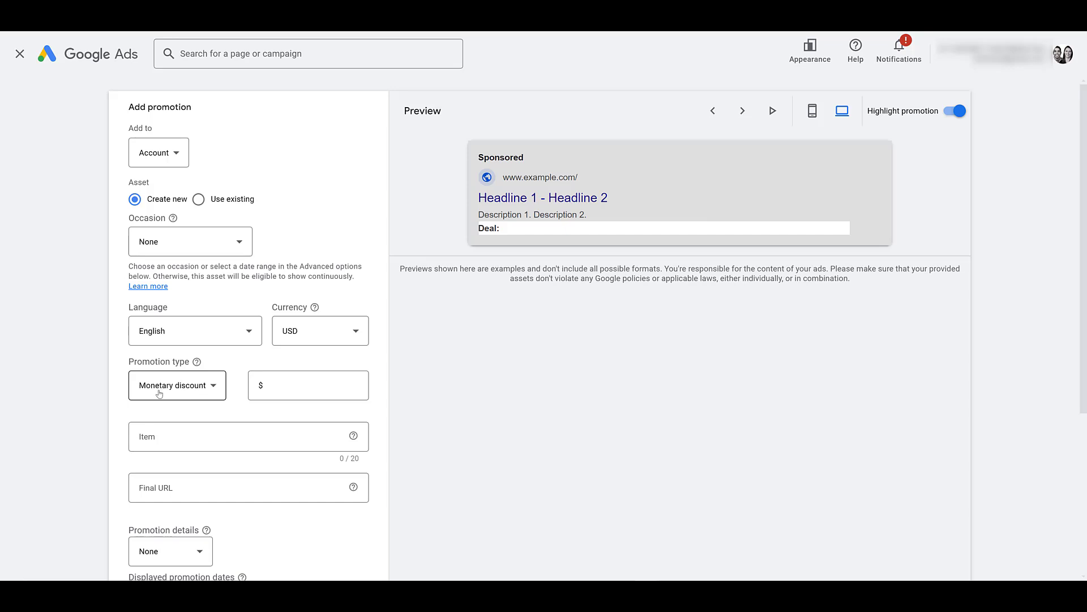
Step: Enter a $100 discount, item 'Lead Gen PPC Course', and the paidmediapros.podia.com final URL
{"action": "left_click", "coordinate": [301, 387]}
{"action": "type", "text": "100"}
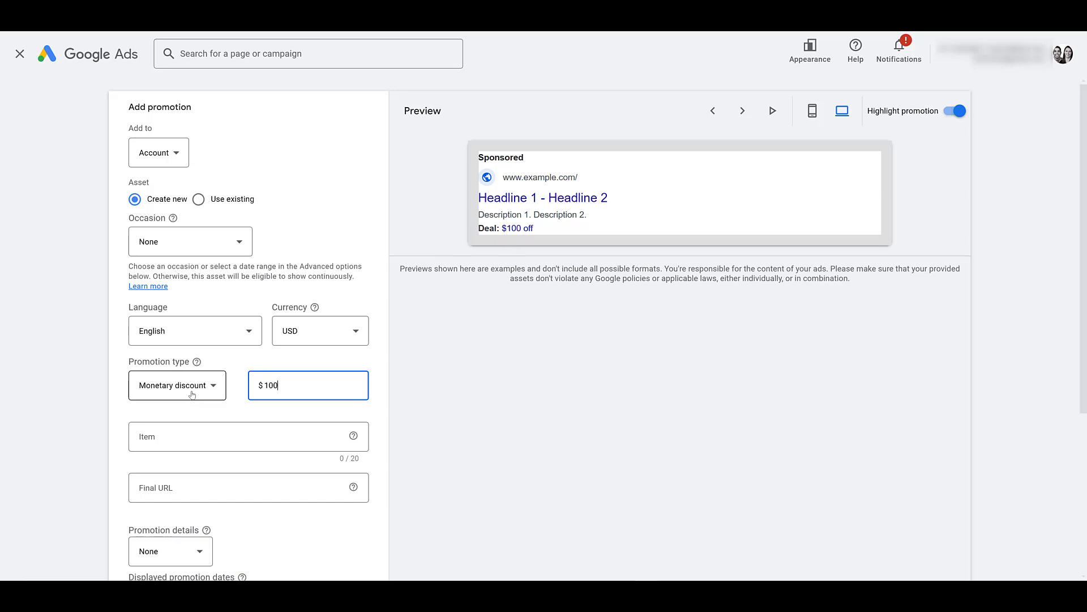
{"action": "left_click", "coordinate": [174, 430]}
{"action": "type", "text": "Lead Gen PPC Course"}
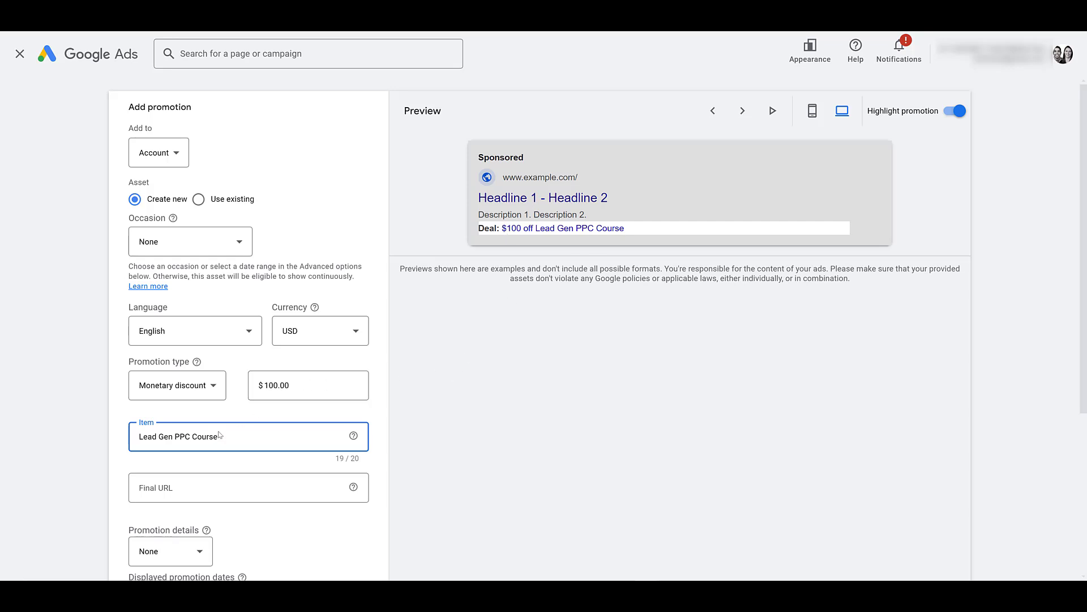
{"action": "left_click", "coordinate": [156, 487]}
{"action": "type", "text": "https://paidmediapros.podia.com/"}
{"action": "left_click", "coordinate": [118, 495]}
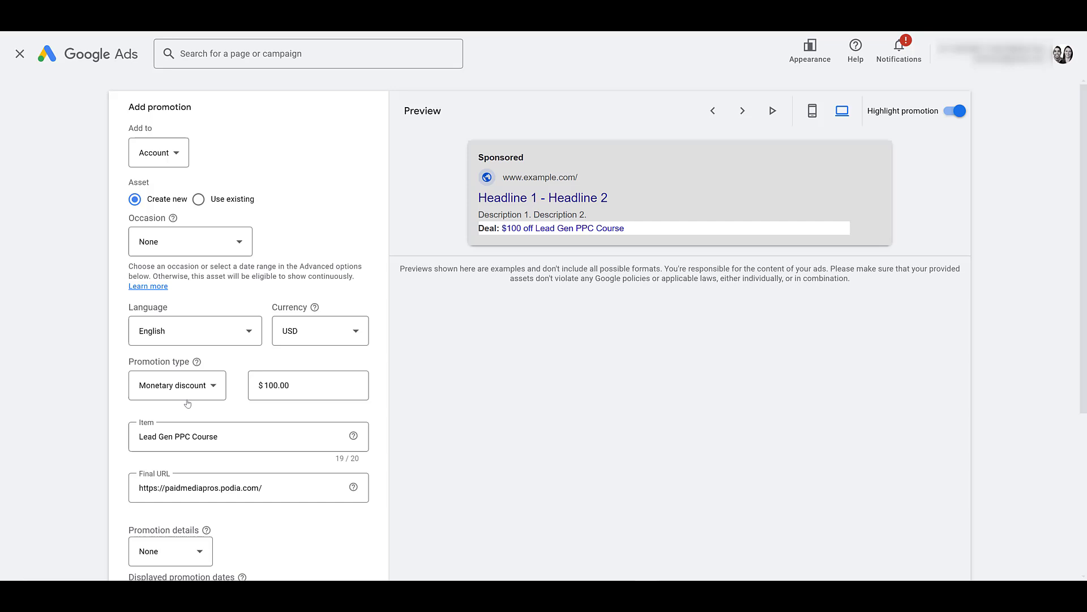
Step: Set the promotion type to Up to monetary discount
{"action": "left_click", "coordinate": [163, 394]}
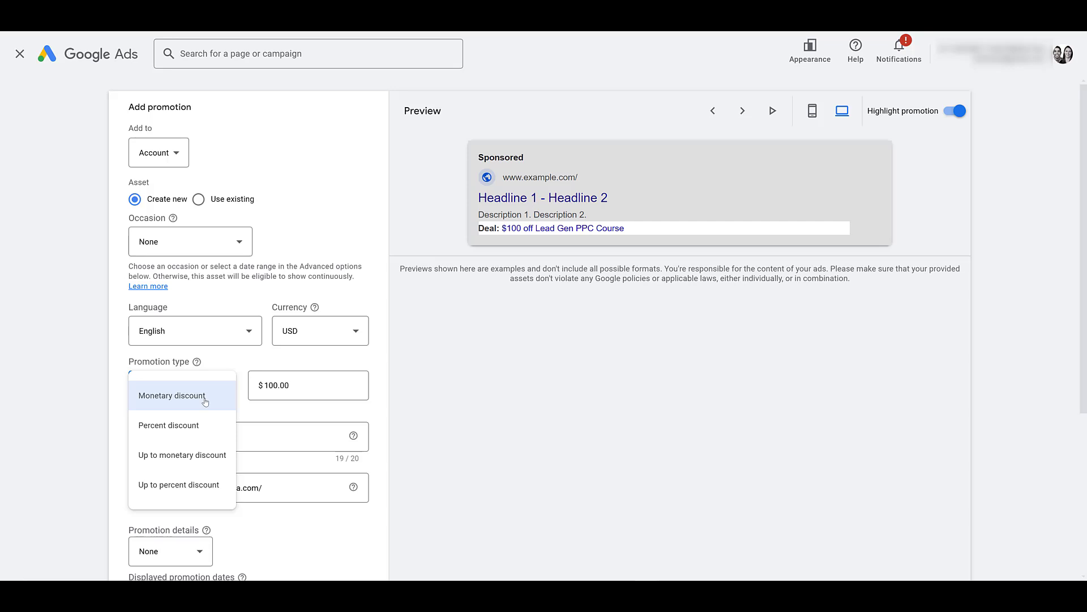
{"action": "left_click", "coordinate": [206, 453]}
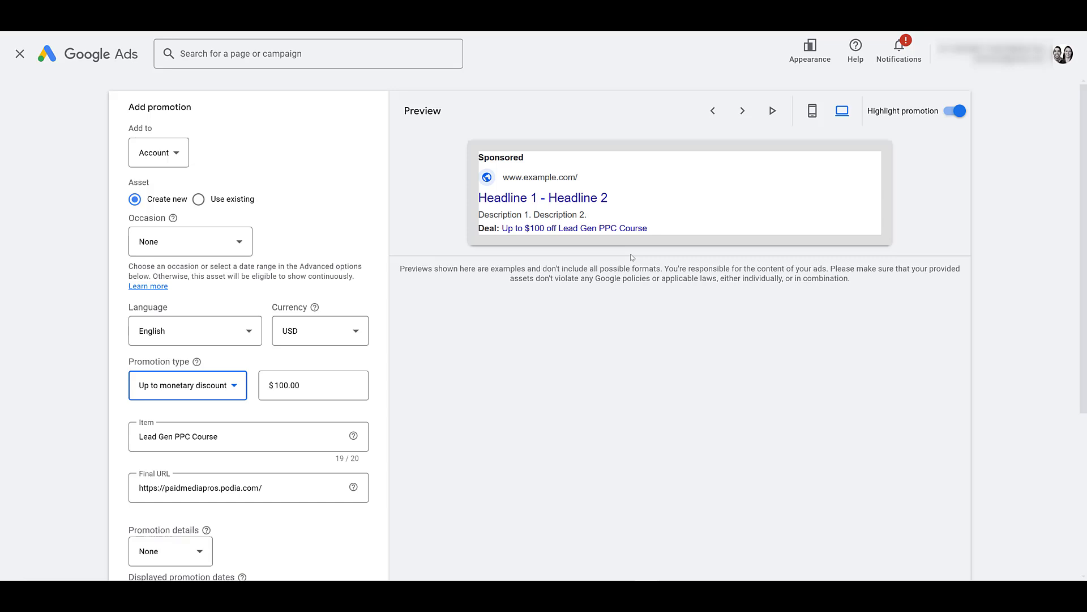
{"action": "left_click", "coordinate": [224, 378]}
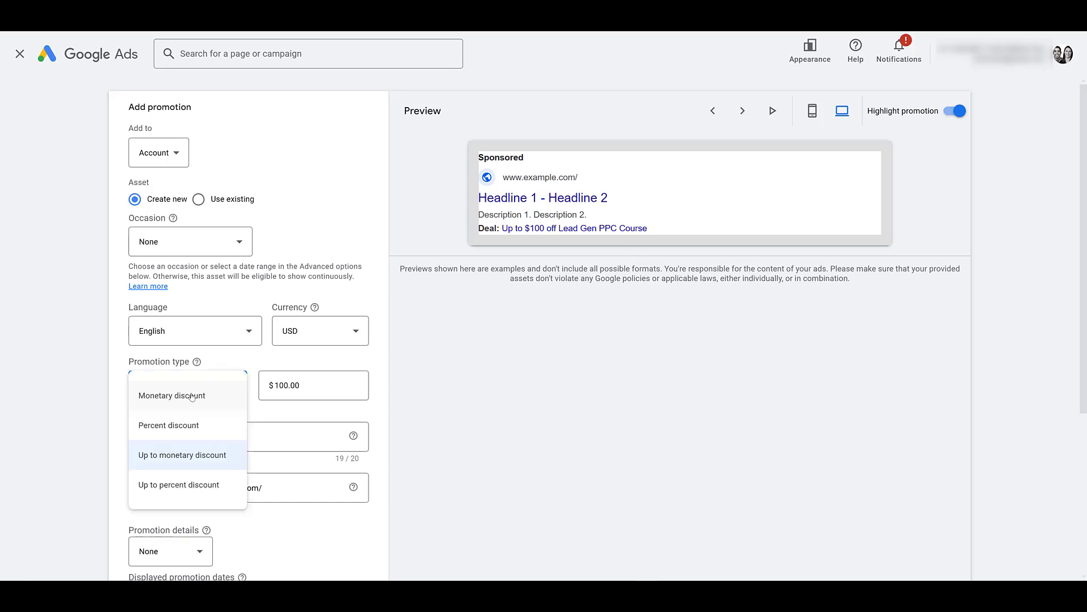
Step: Switch the promotion type to Percent discount and enter 25%
{"action": "left_click", "coordinate": [200, 427]}
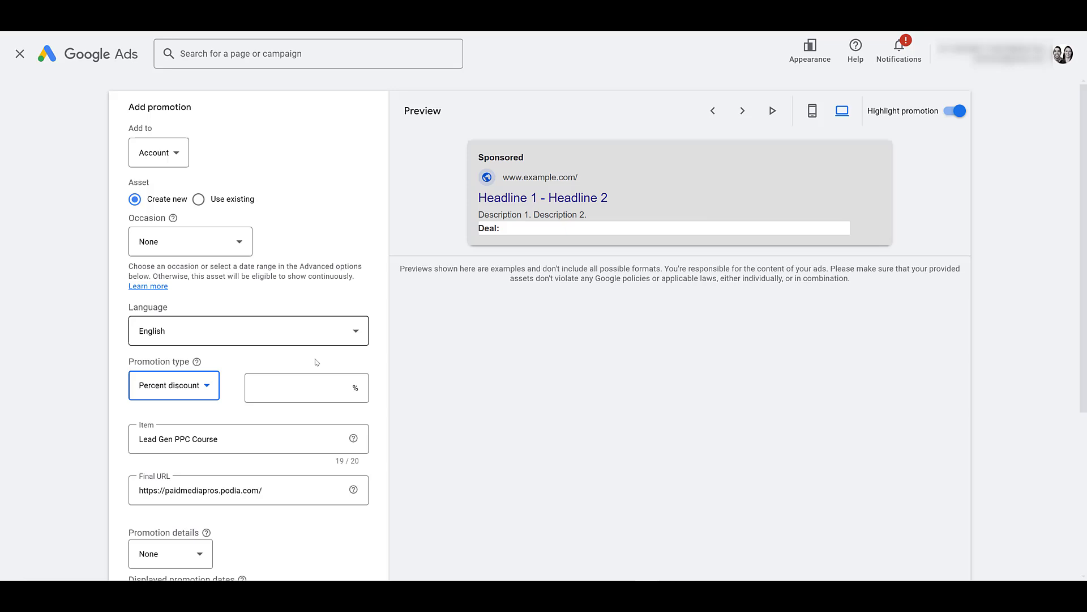
{"action": "left_click", "coordinate": [352, 385]}
{"action": "type", "text": "25"}
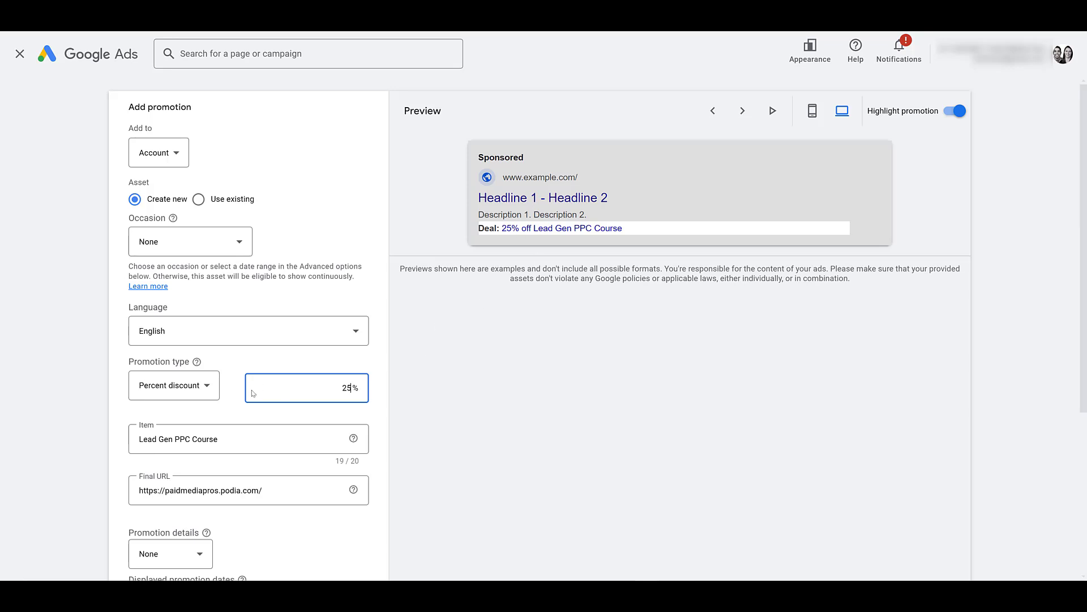
{"action": "left_click", "coordinate": [205, 392]}
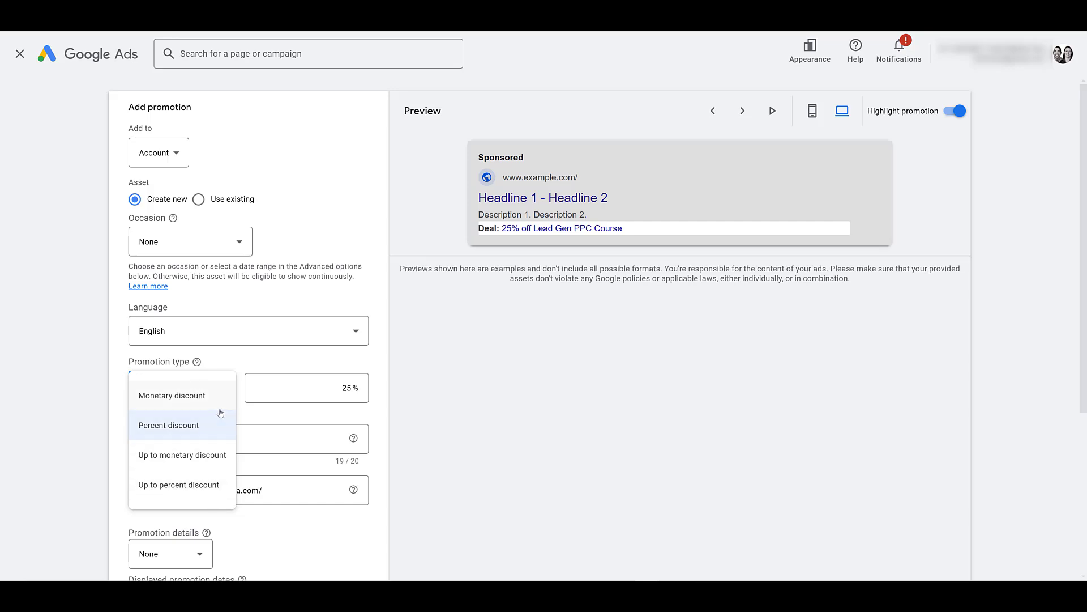
Step: Choose Promo code as the promotion detail and enter the code PMP25
{"action": "left_click", "coordinate": [89, 408]}
{"action": "scroll", "coordinate": [89, 407], "scroll_direction": "down", "scroll_amount": 5}
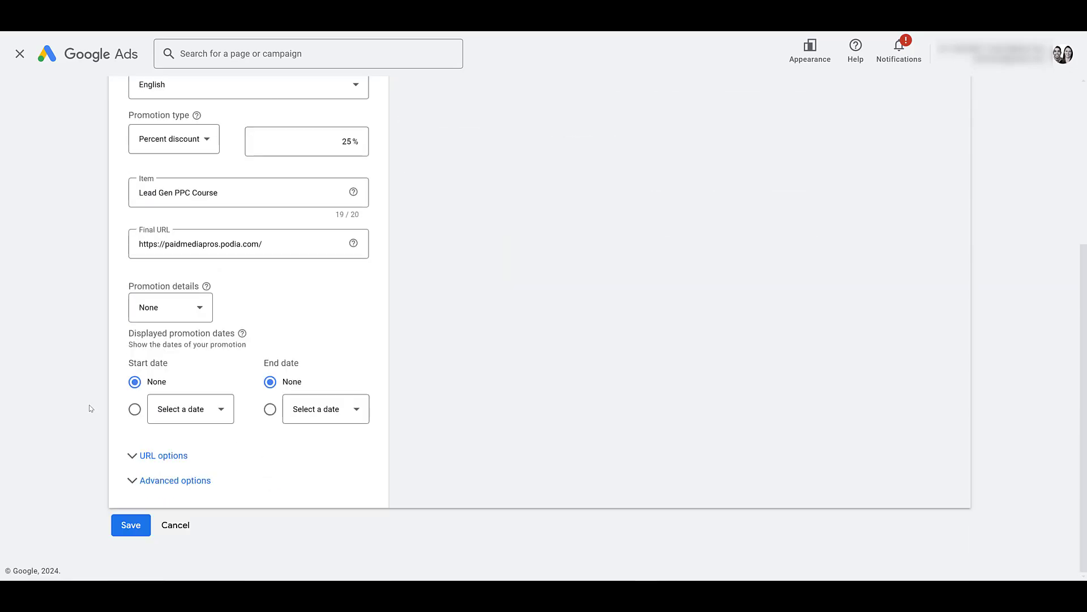
{"action": "left_click", "coordinate": [196, 308]}
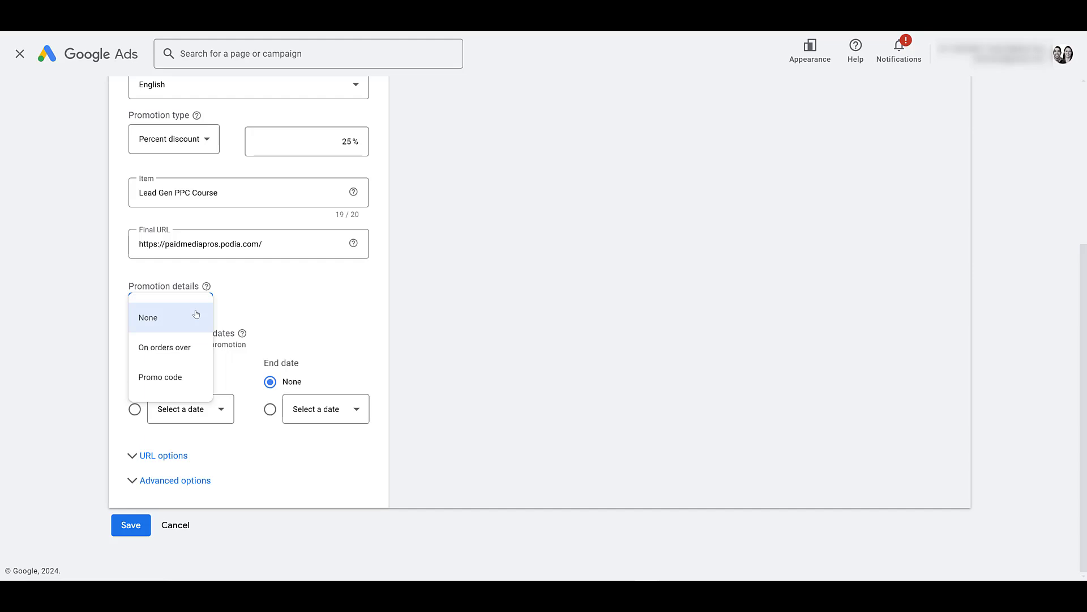
{"action": "left_click", "coordinate": [190, 348]}
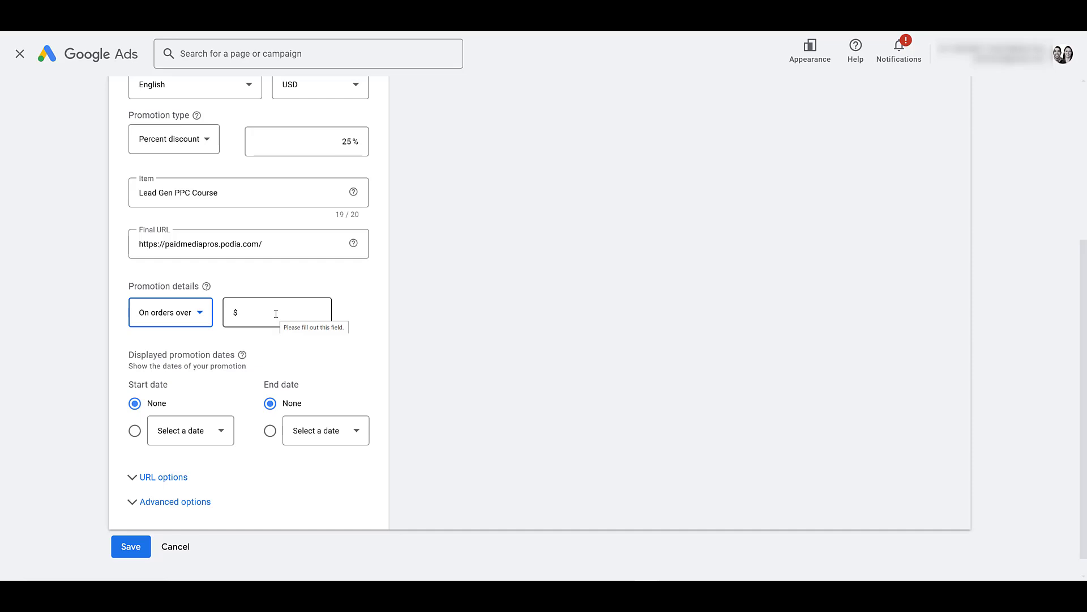
{"action": "left_click", "coordinate": [170, 312]}
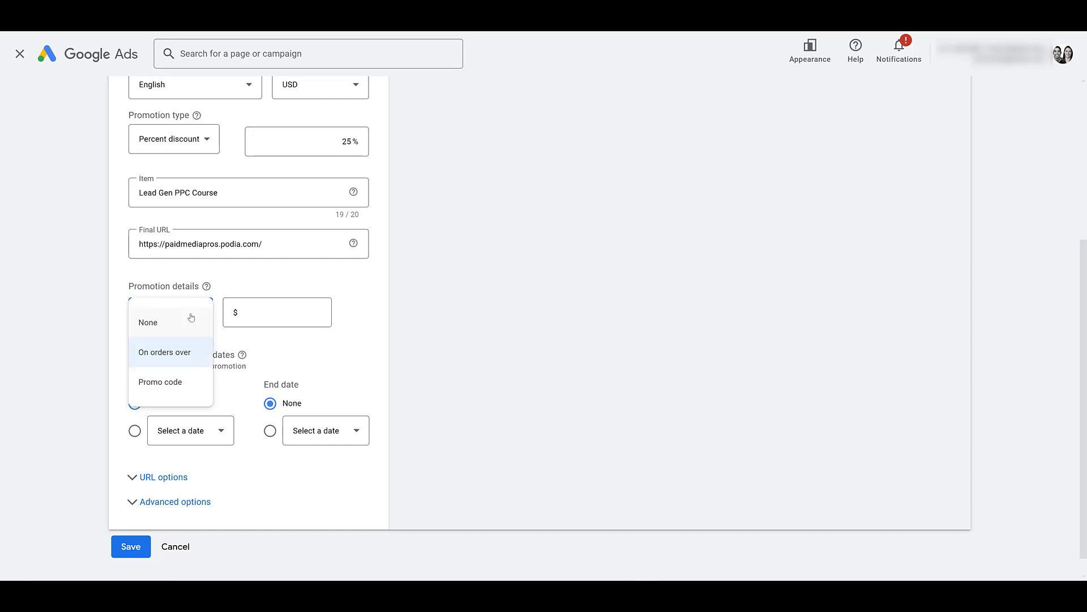
{"action": "left_click", "coordinate": [174, 381]}
{"action": "left_click", "coordinate": [255, 318]}
{"action": "type", "text": "PMP25"}
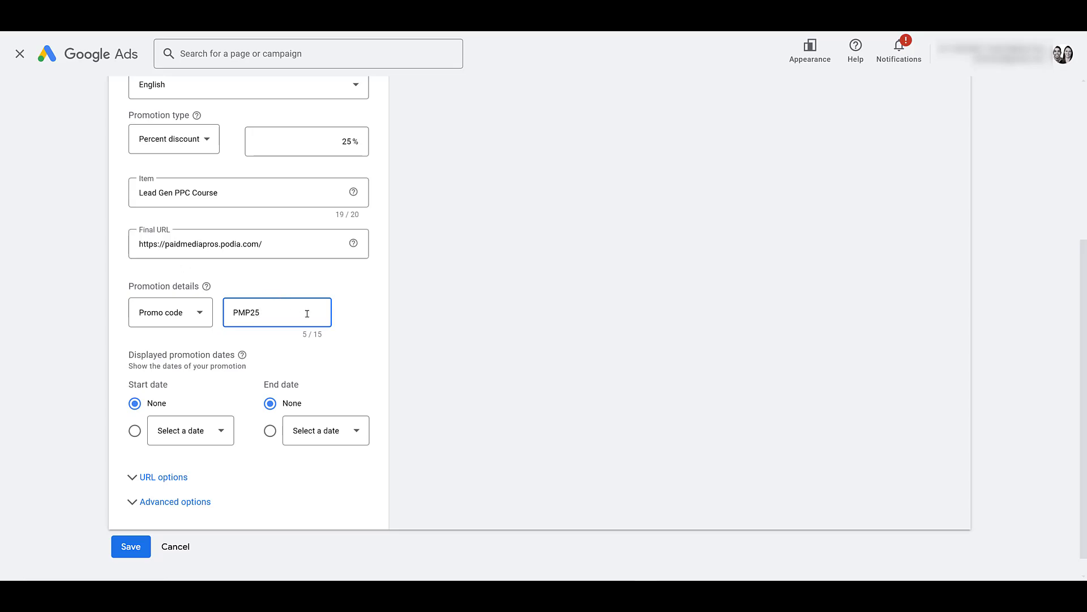
Step: Review the form, keeping Promo code as the promotion detail
{"action": "scroll", "coordinate": [445, 337], "scroll_direction": "up", "scroll_amount": 5}
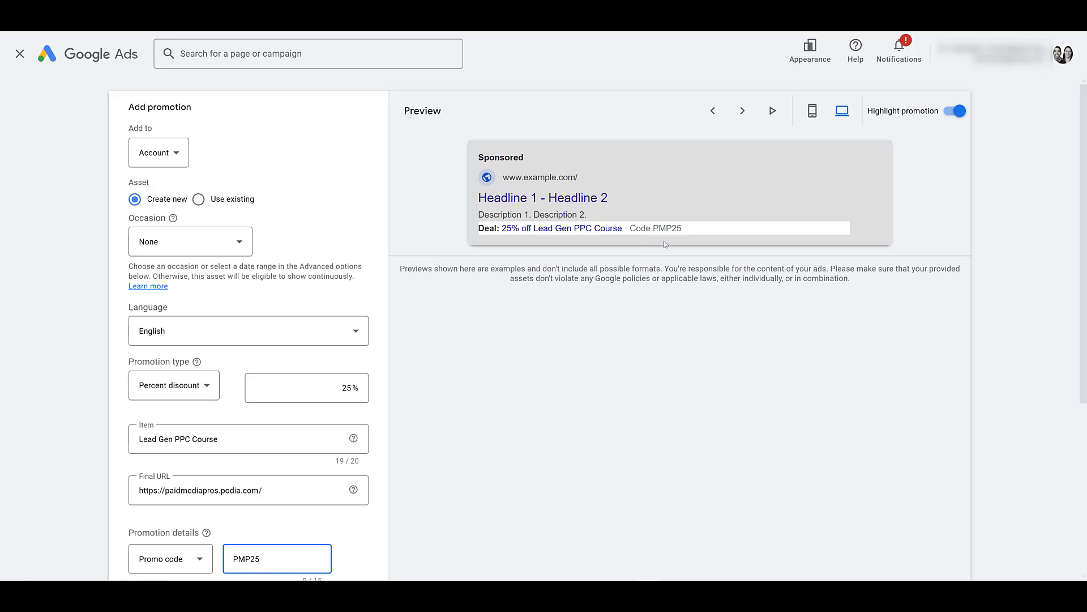
{"action": "scroll", "coordinate": [422, 359], "scroll_direction": "down", "scroll_amount": 1}
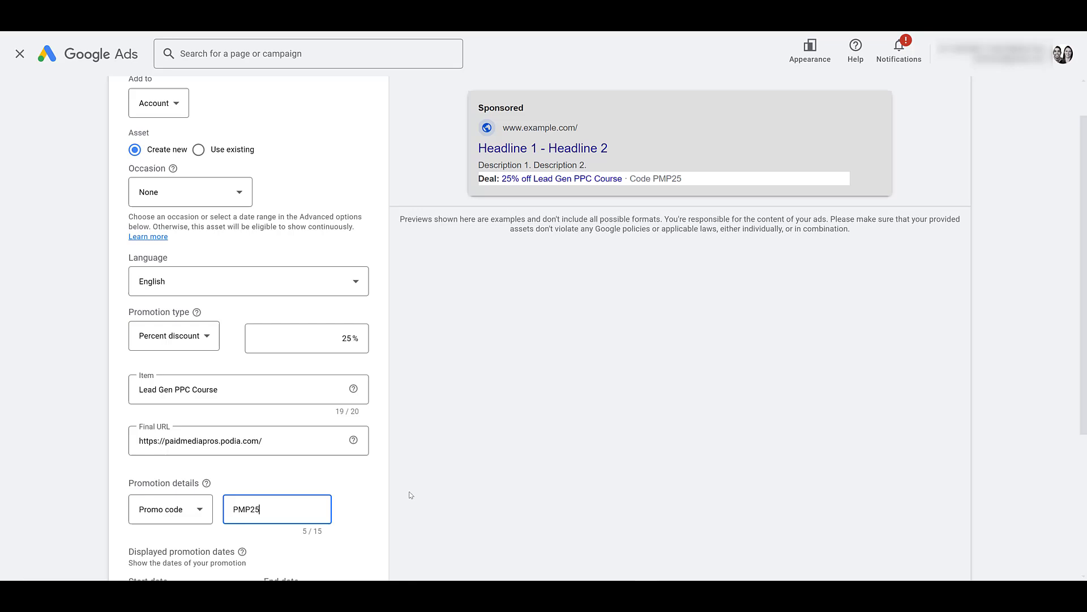
{"action": "scroll", "coordinate": [411, 495], "scroll_direction": "down", "scroll_amount": 1}
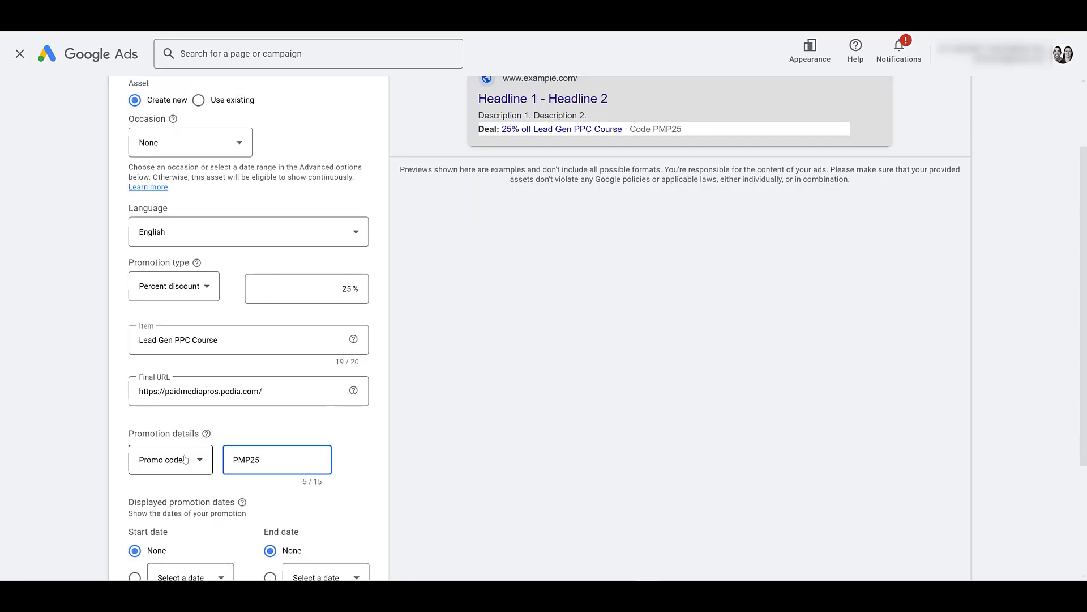
{"action": "left_click", "coordinate": [186, 459]}
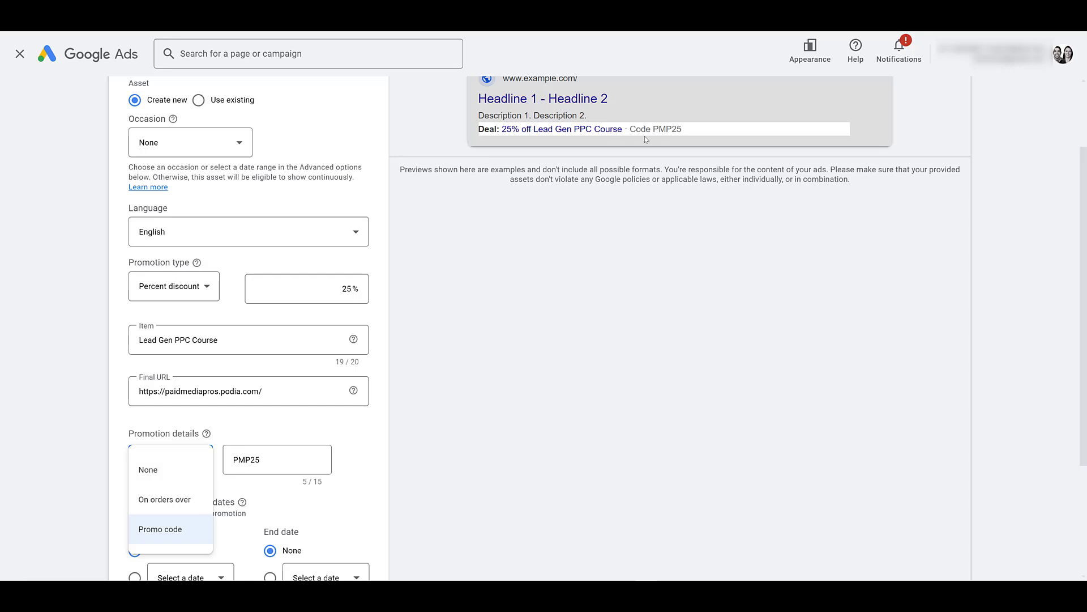
{"action": "left_click", "coordinate": [453, 403]}
{"action": "scroll", "coordinate": [455, 403], "scroll_direction": "down", "scroll_amount": 3}
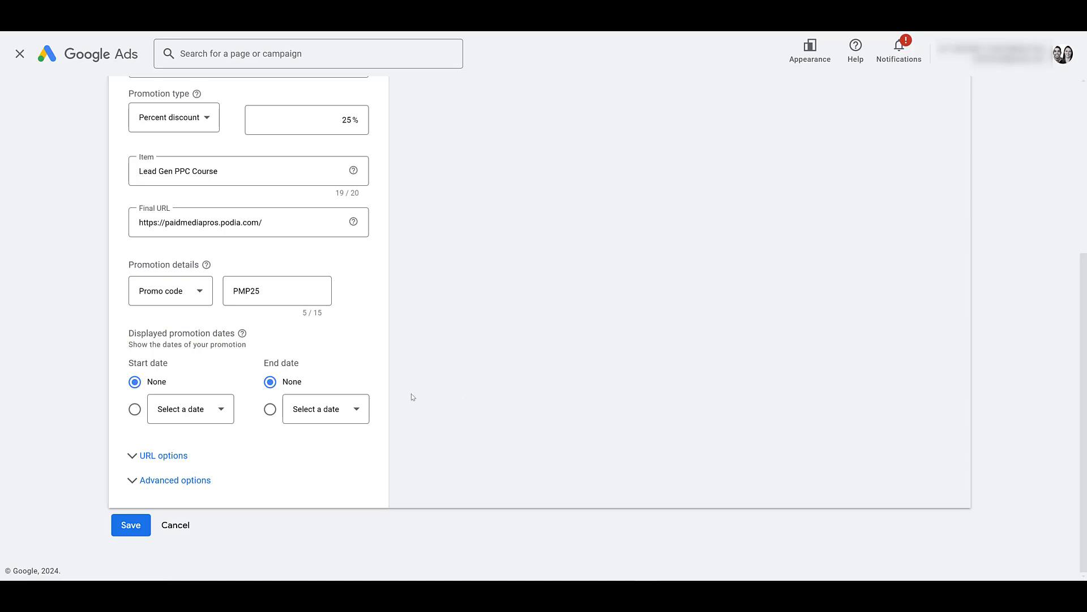
Step: Set the displayed promotion end date to Jul 31, 2024
{"action": "left_click", "coordinate": [334, 409]}
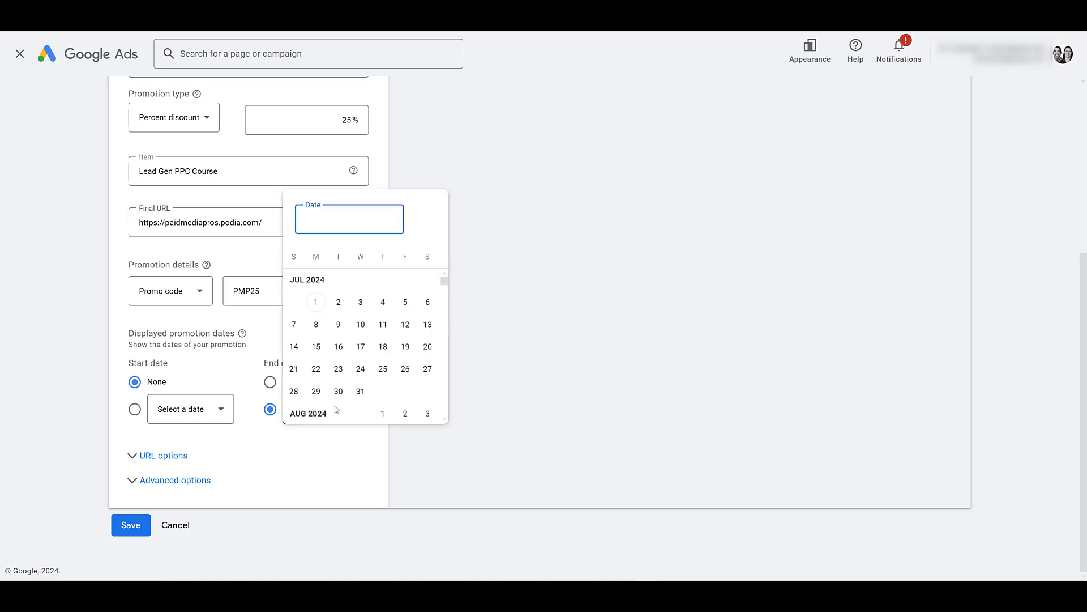
{"action": "left_click", "coordinate": [360, 390]}
{"action": "scroll", "coordinate": [650, 437], "scroll_direction": "up", "scroll_amount": 5}
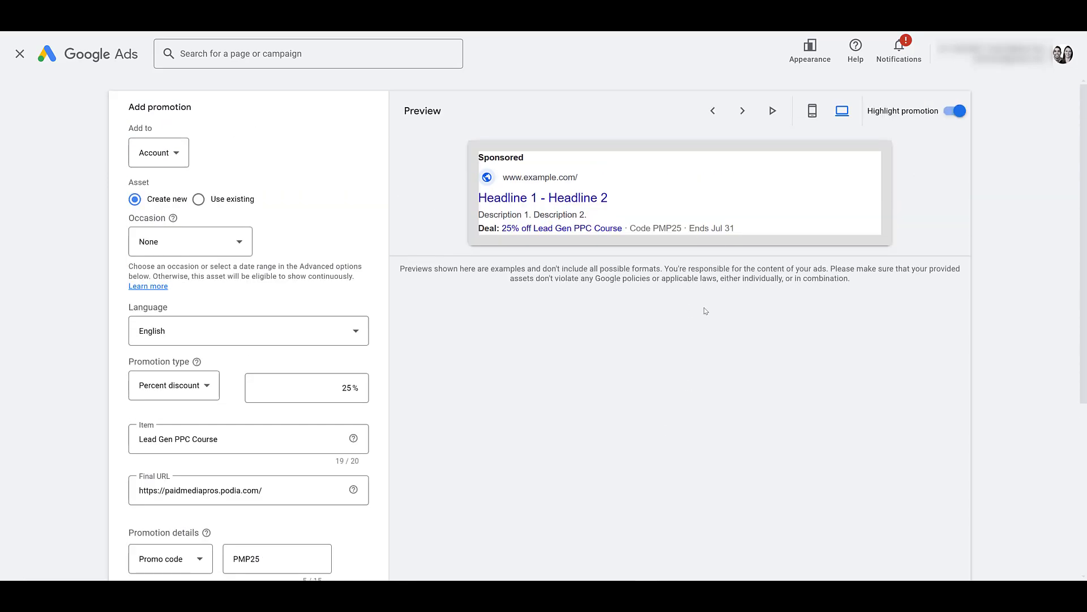
{"action": "scroll", "coordinate": [706, 311], "scroll_direction": "down", "scroll_amount": 5}
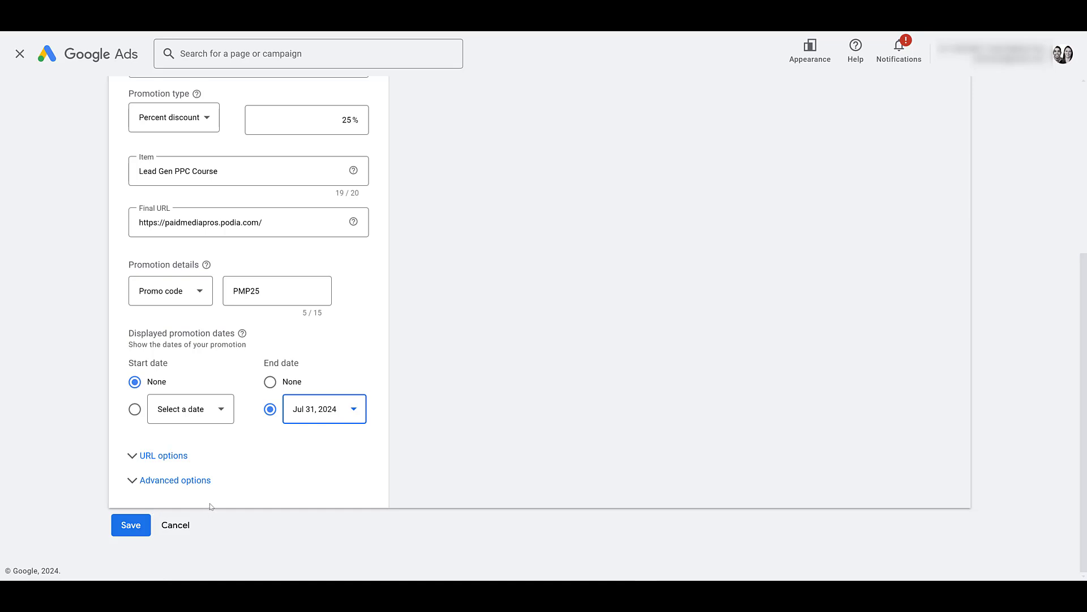
Step: Expand Advanced options and set the displayed start date to Jul 17, 2024
{"action": "left_click", "coordinate": [136, 484]}
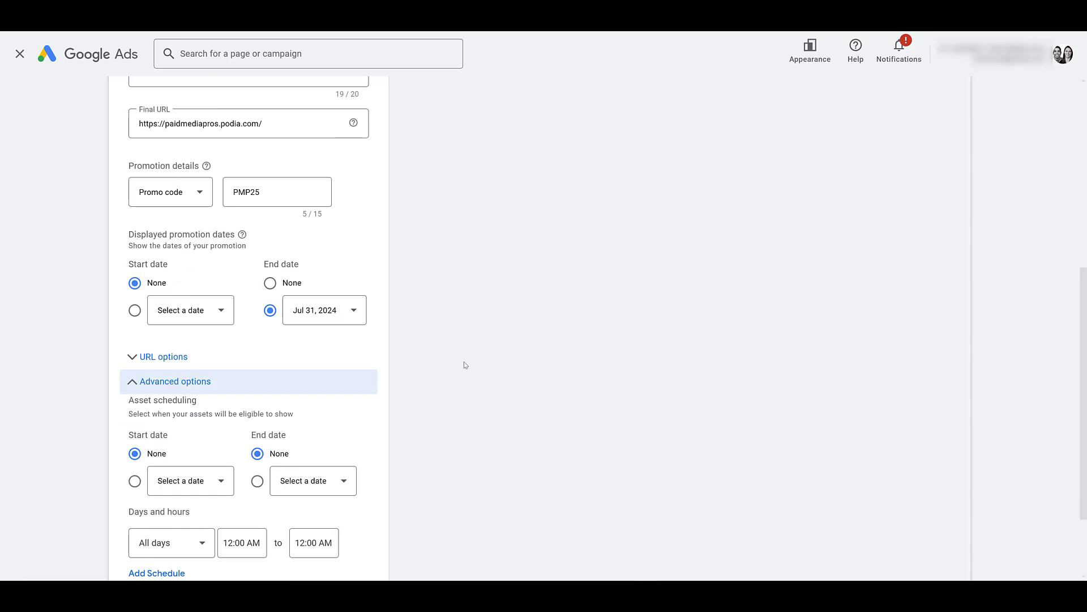
{"action": "scroll", "coordinate": [466, 366], "scroll_direction": "down", "scroll_amount": 1}
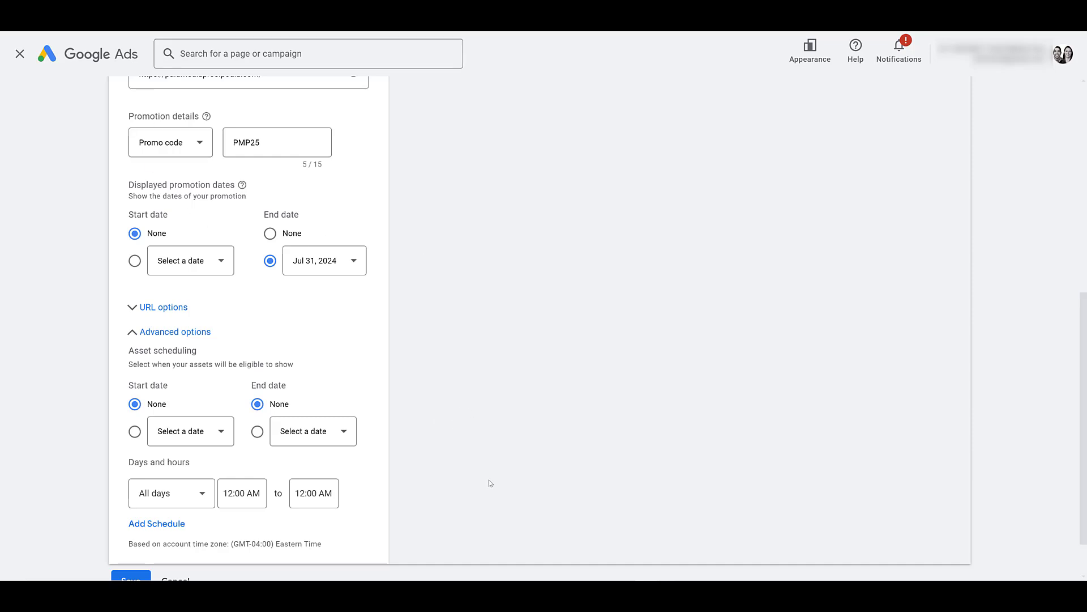
{"action": "left_click", "coordinate": [218, 261]}
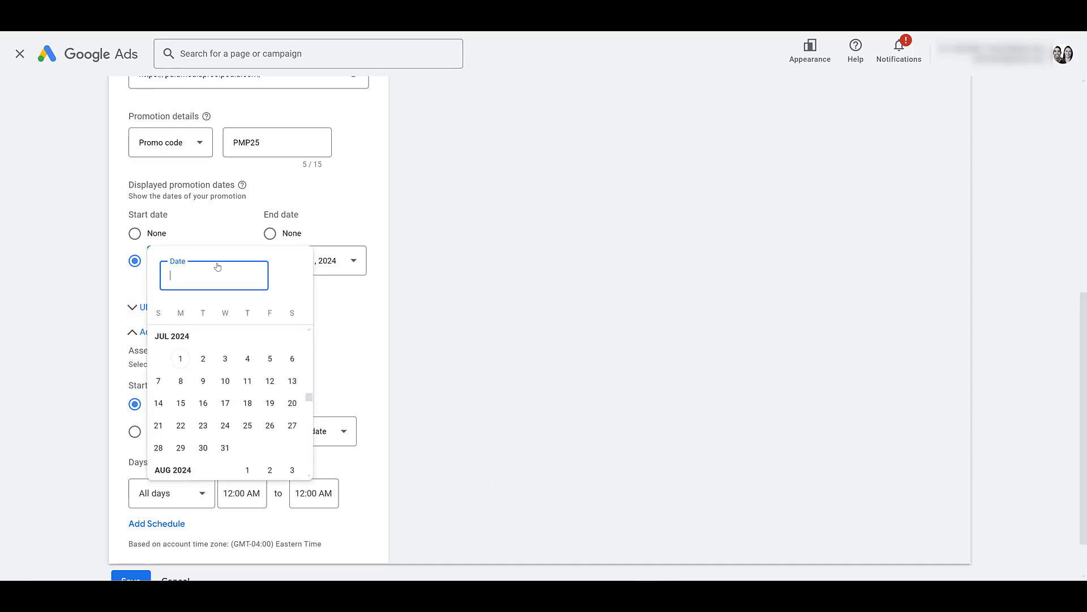
{"action": "left_click", "coordinate": [232, 407]}
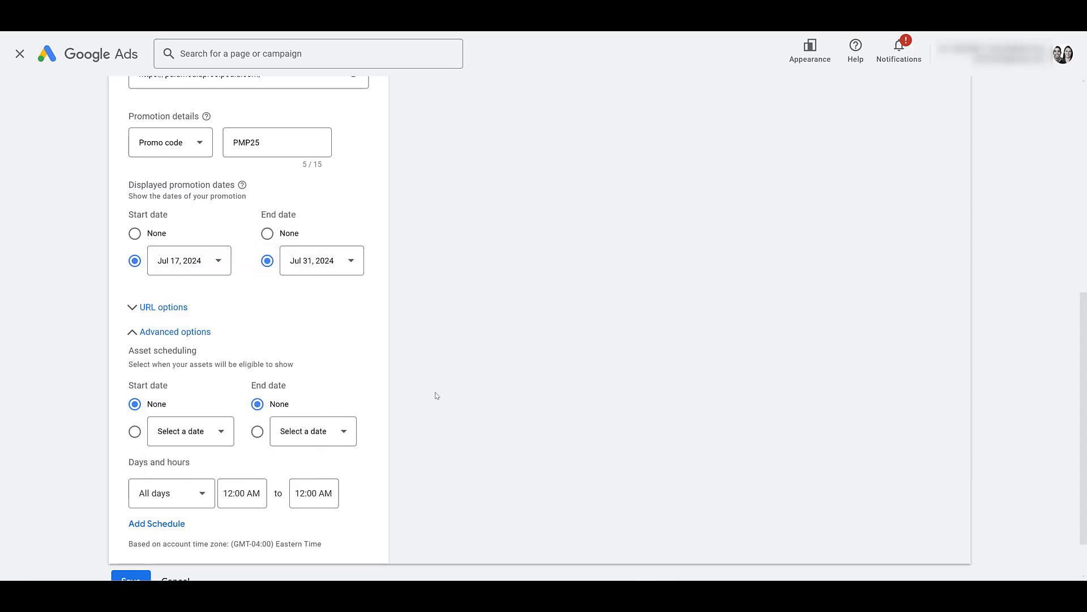
Step: Schedule the asset from Jul 24 to Jul 31, 2024, running on all days
{"action": "left_click", "coordinate": [224, 434]}
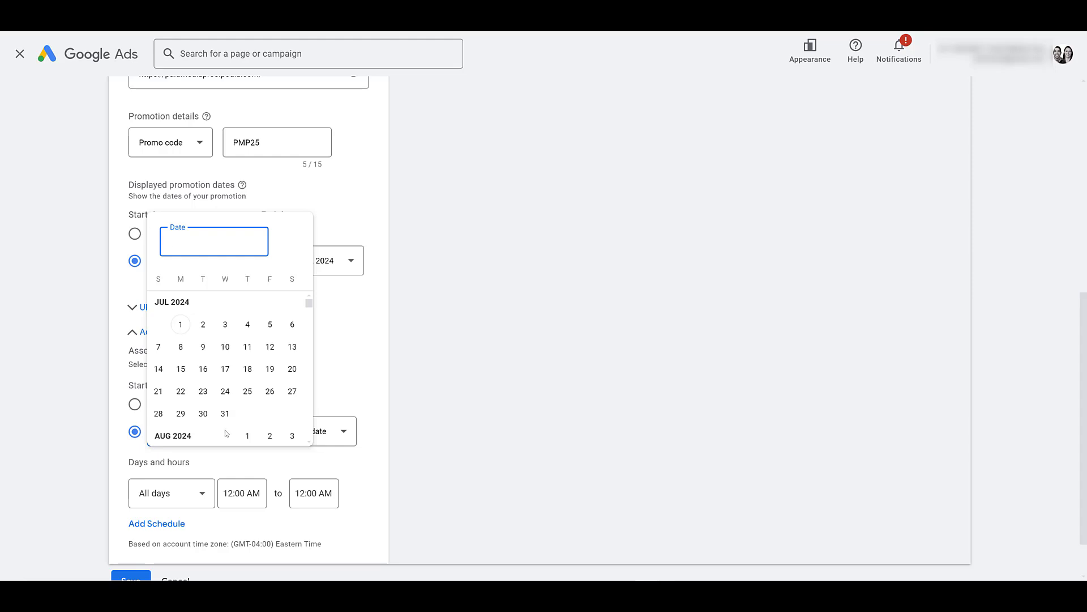
{"action": "left_click", "coordinate": [225, 391]}
{"action": "left_click", "coordinate": [341, 431]}
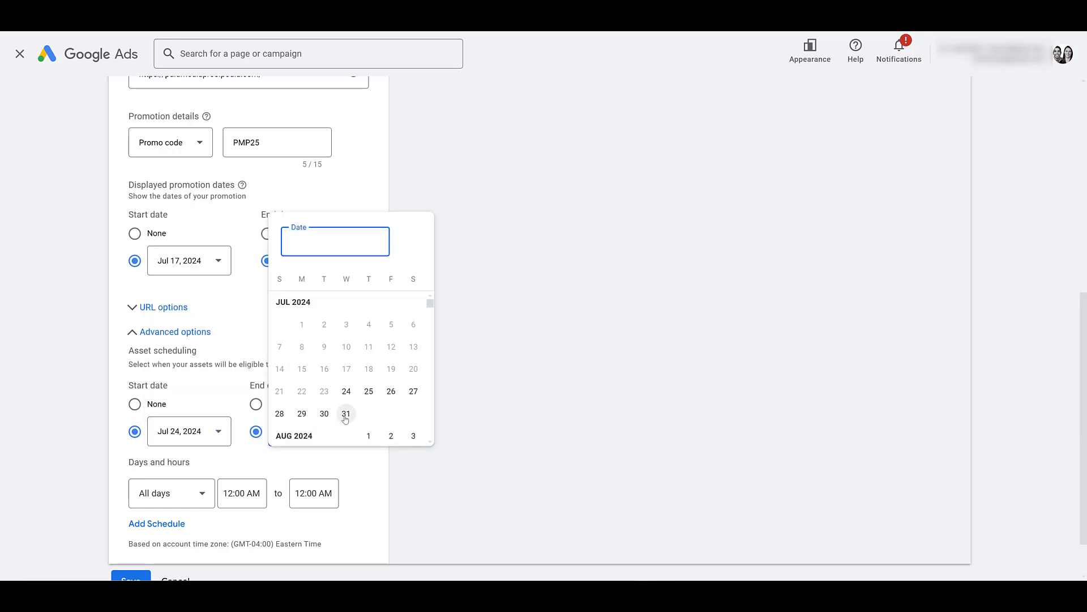
{"action": "left_click", "coordinate": [345, 414]}
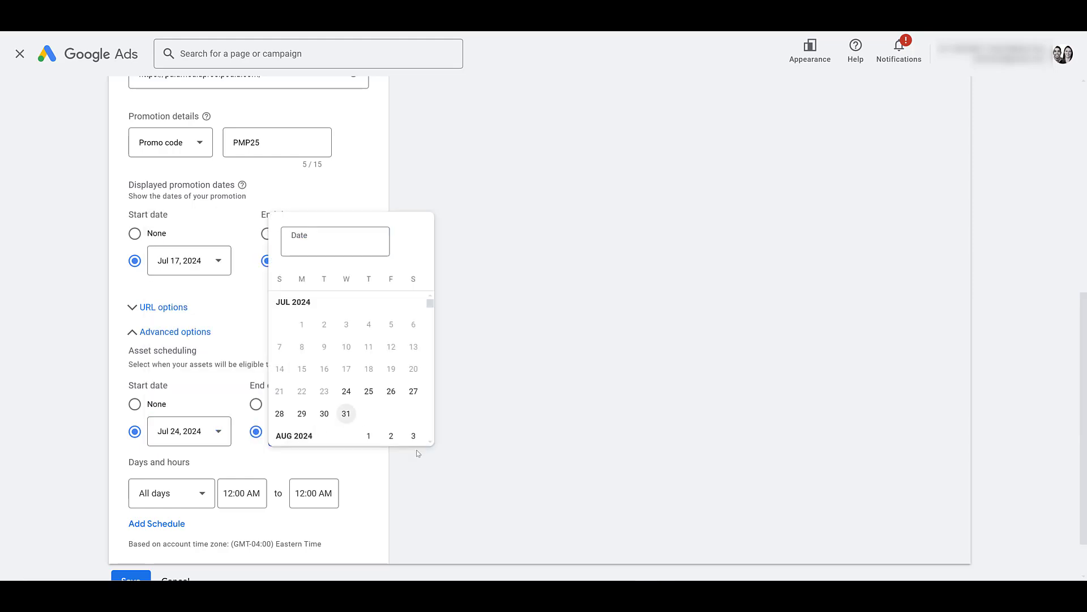
{"action": "left_click", "coordinate": [190, 497]}
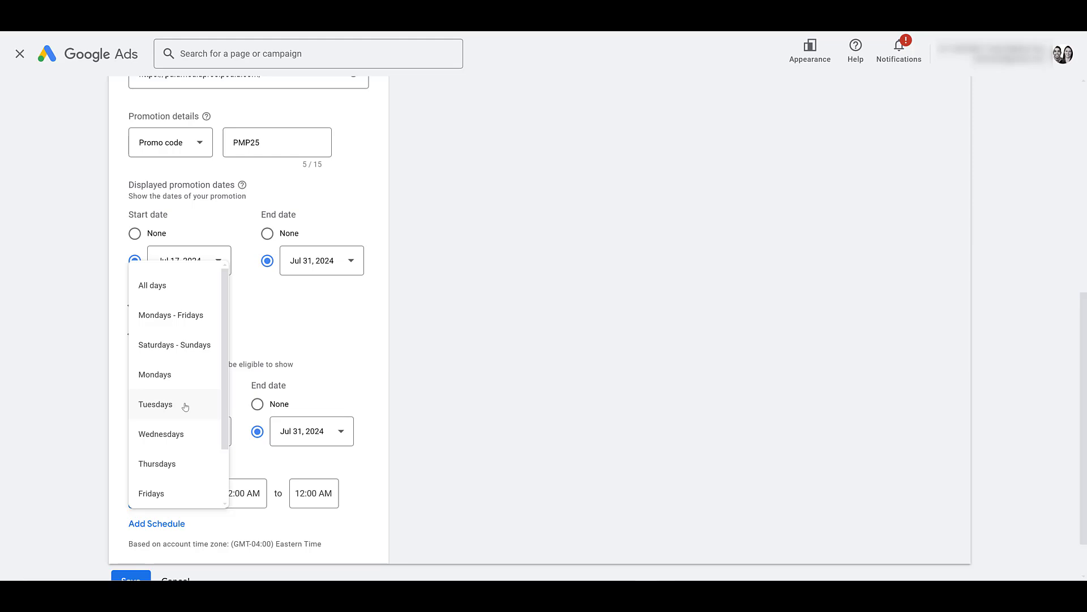
{"action": "left_click", "coordinate": [456, 415]}
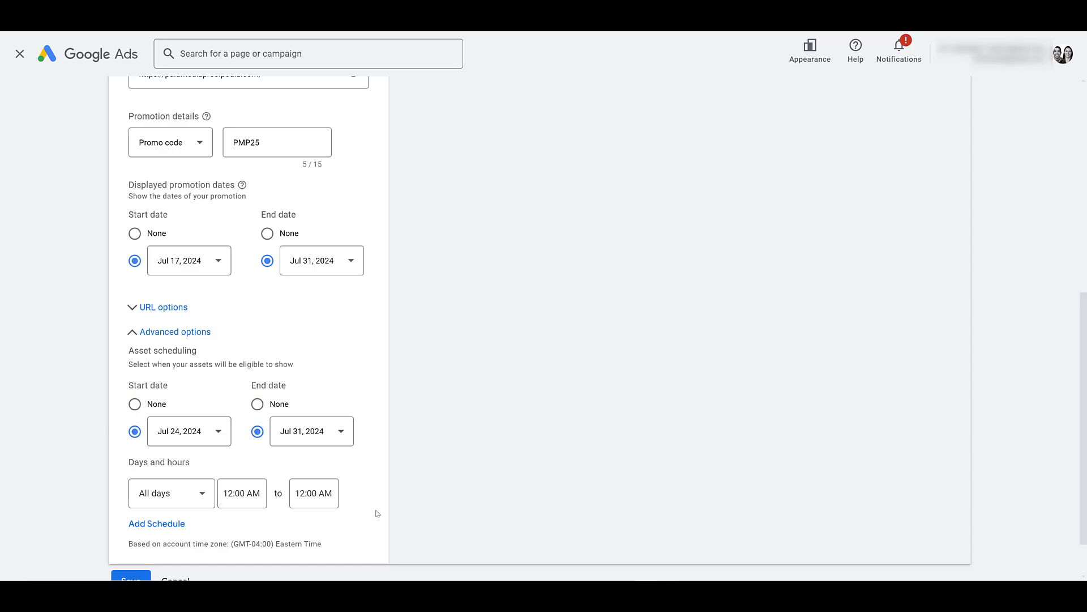
Step: Save the 25% off Lead Gen PPC Course promotion from the bottom of the form
{"action": "scroll", "coordinate": [340, 516], "scroll_direction": "down", "scroll_amount": 1}
{"action": "left_click", "coordinate": [131, 524]}
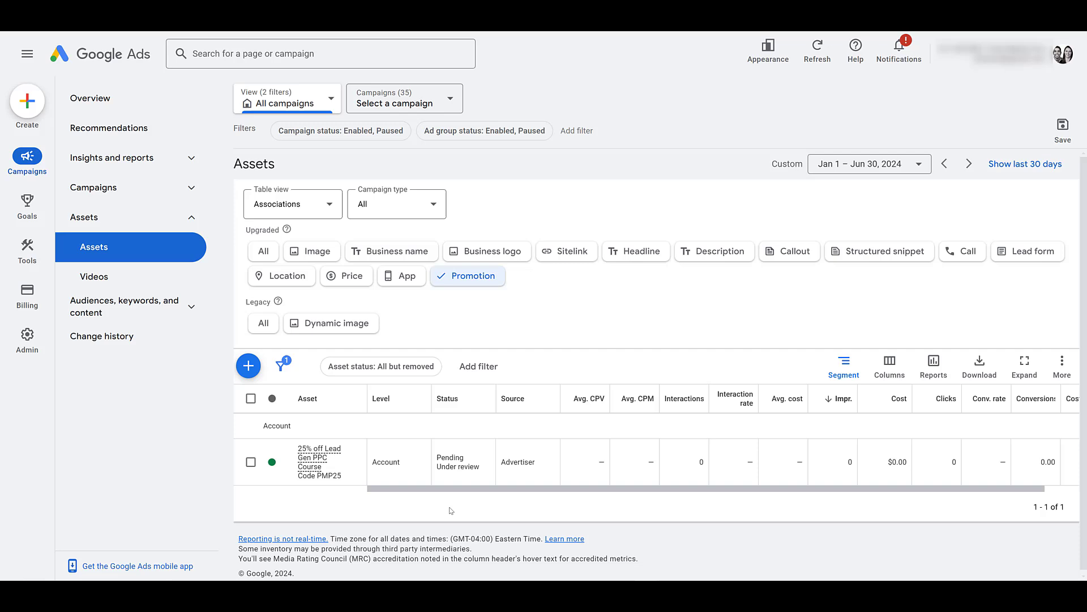